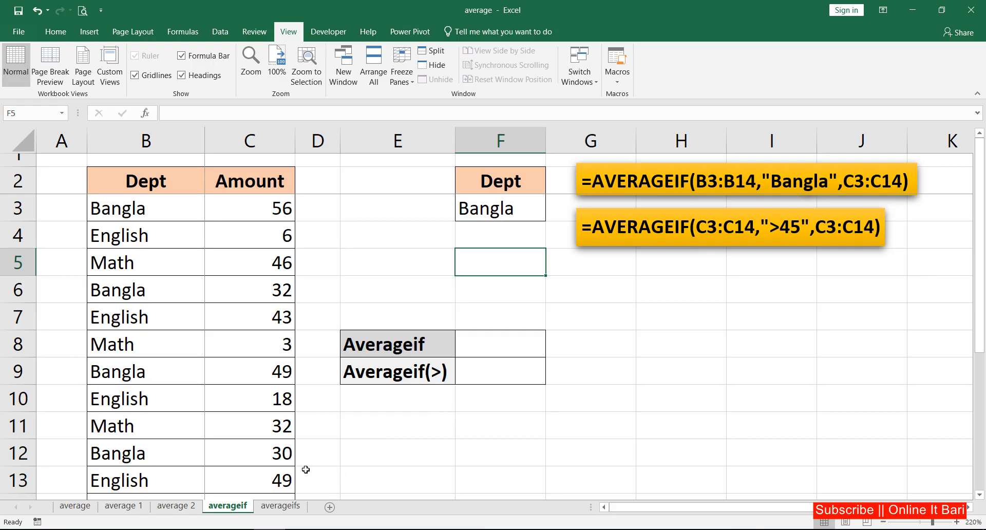
pyautogui.moveTo(147, 180); pyautogui.dragTo(259, 379)
pyautogui.click(155, 182)
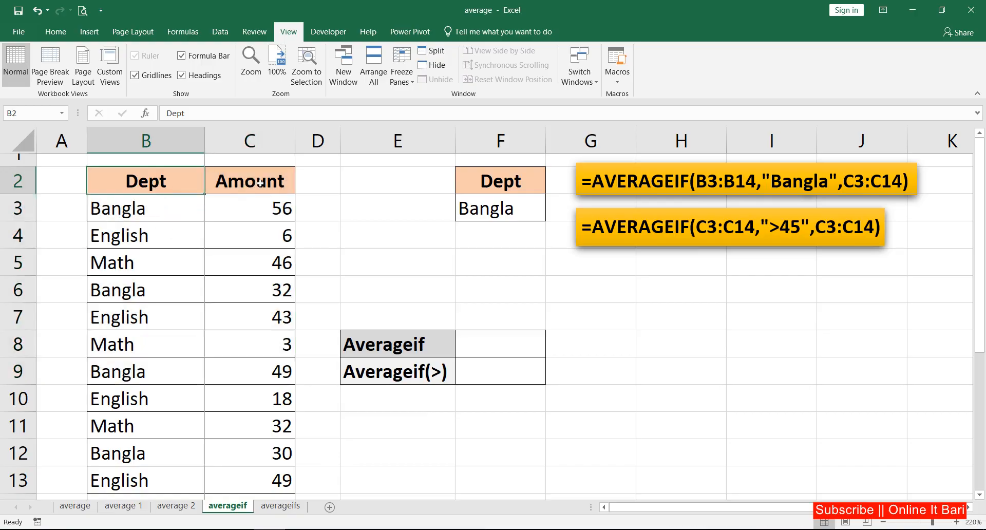
pyautogui.moveTo(270, 203); pyautogui.dragTo(284, 478)
pyautogui.click(267, 213)
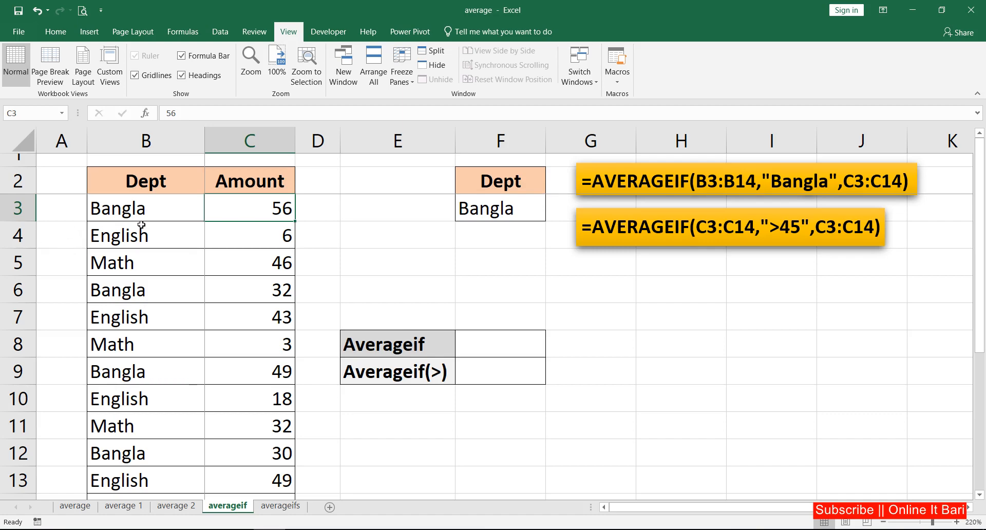
# Step: Start an AVERAGEIF formula in the Averageif result cell F8, with the departments B3:B13 as the range argument
pyautogui.click(493, 344)
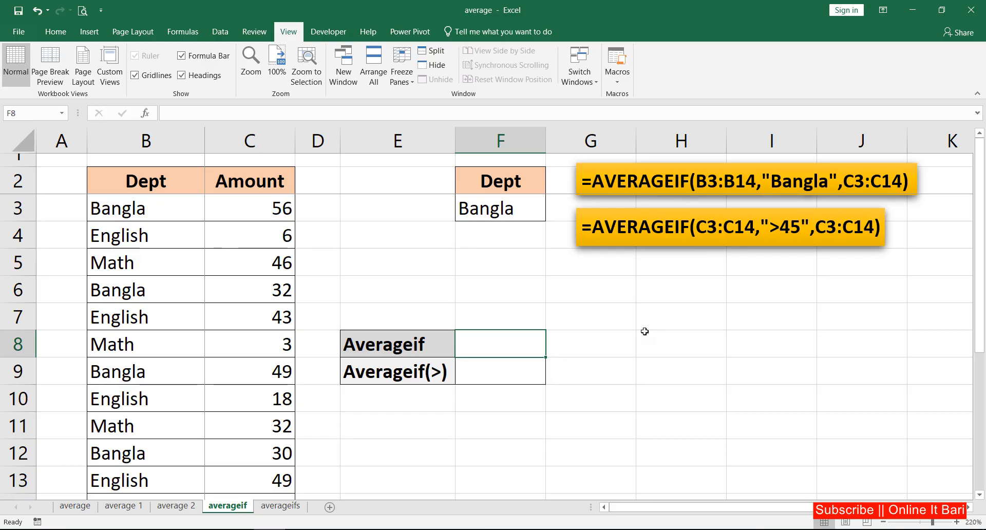
pyautogui.write('=ave')
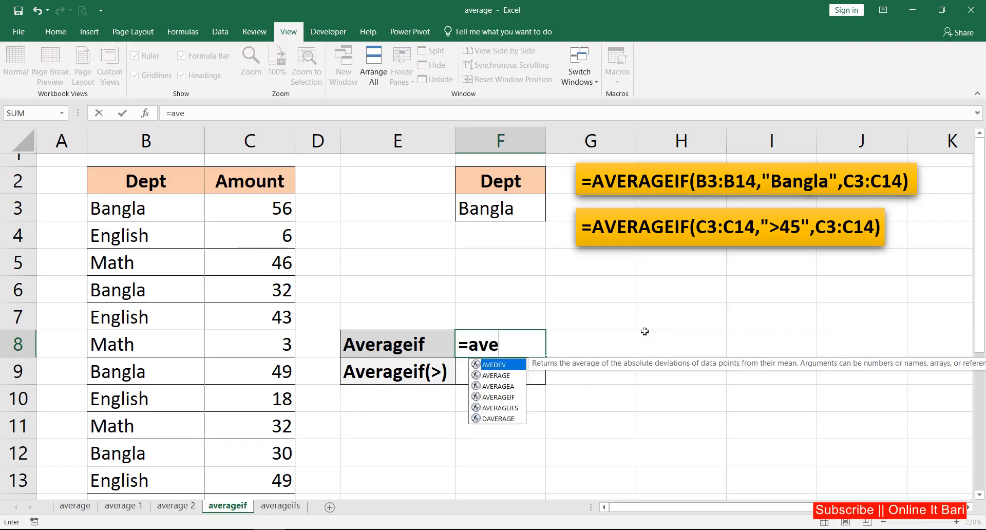
pyautogui.write('rage')
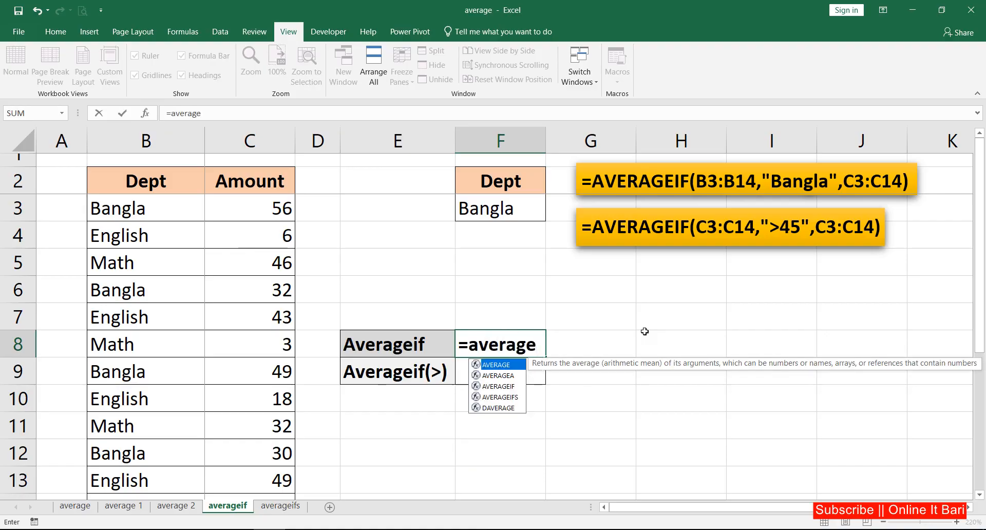
pyautogui.write('if')
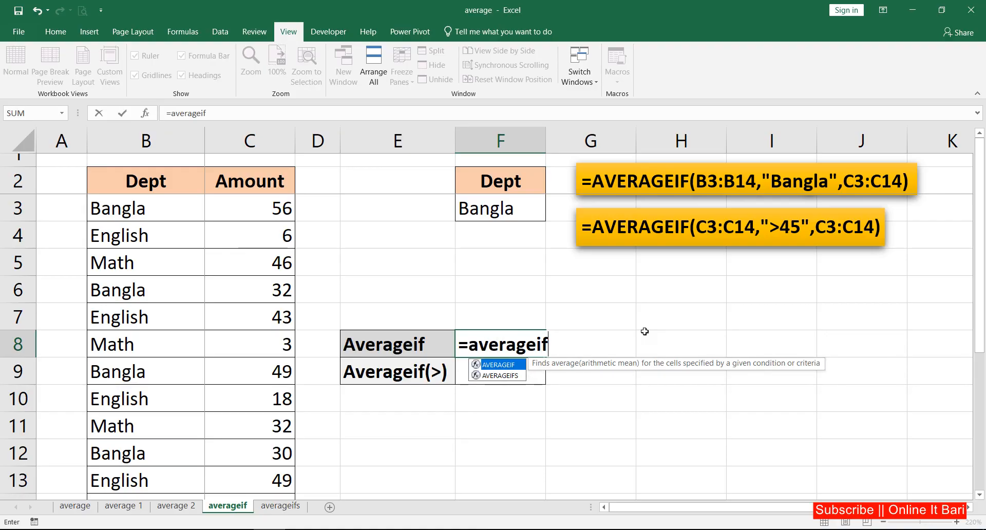
pyautogui.press('Tab')
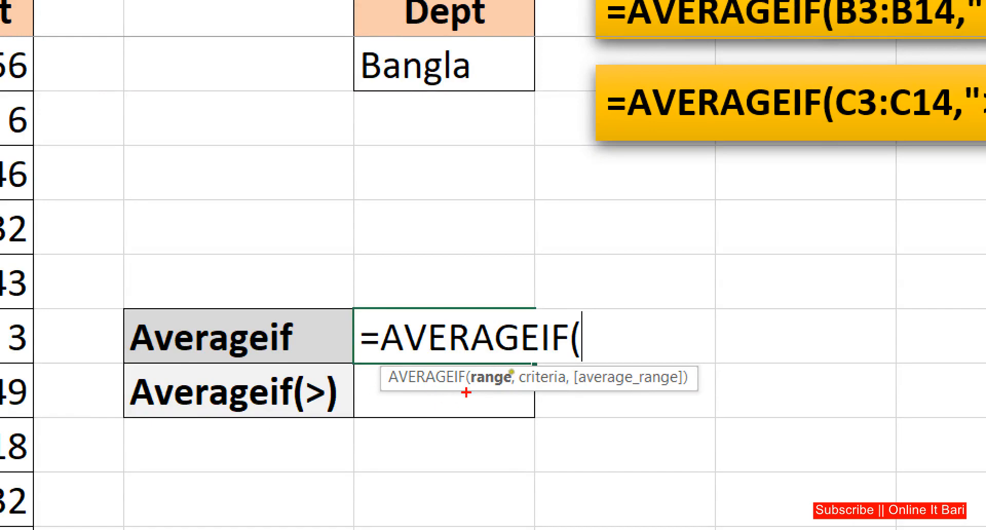
pyautogui.moveTo(466, 393); pyautogui.dragTo(713, 390)
pyautogui.press('Escape')
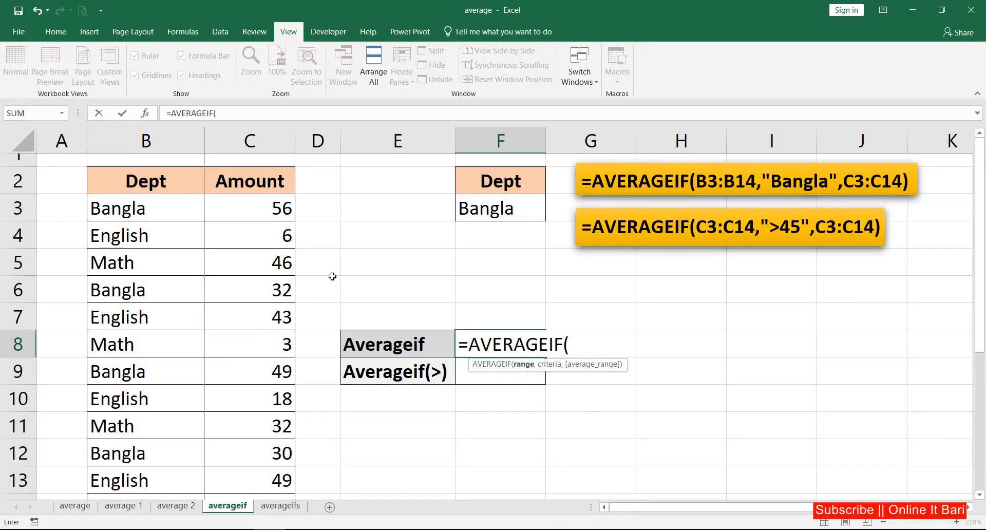
pyautogui.moveTo(147, 214); pyautogui.dragTo(132, 478)
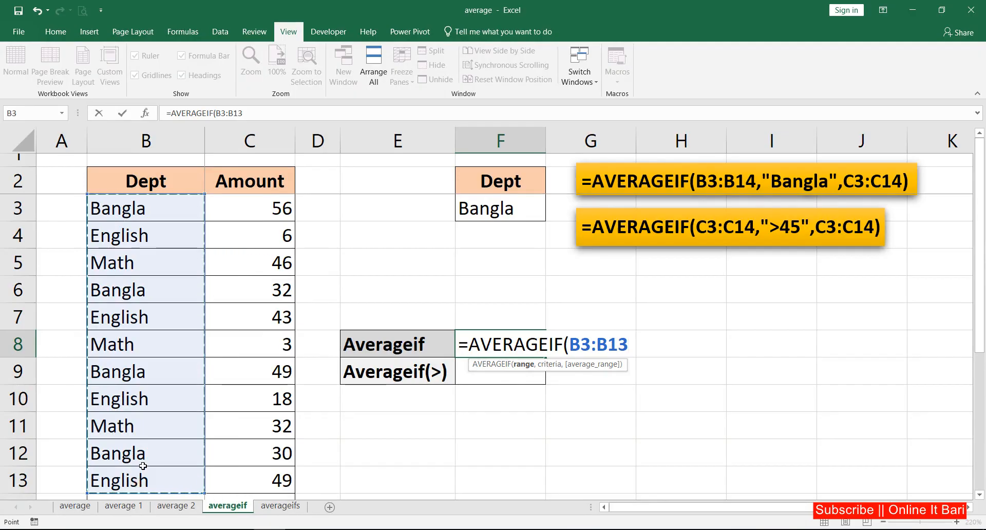
pyautogui.write(',')
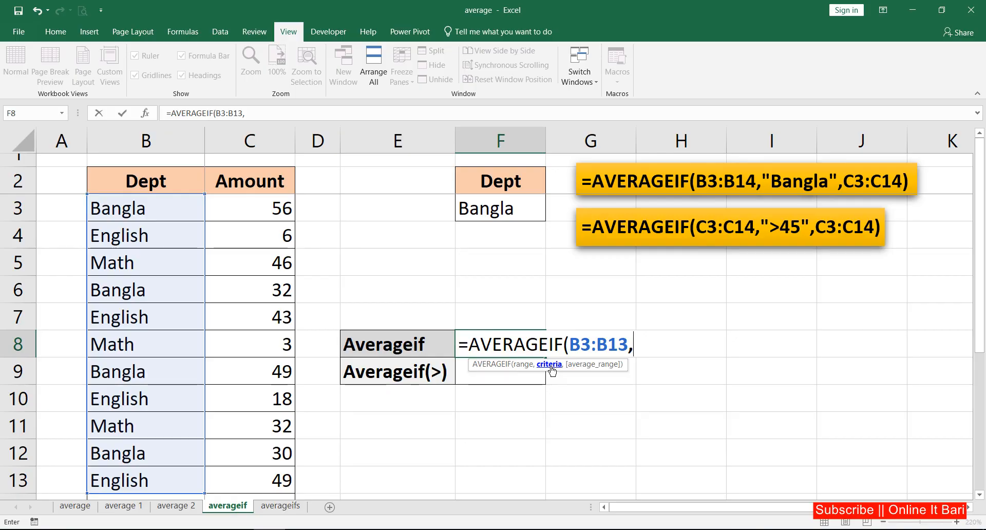
# Step: Enter "Bangla" in quotation marks as the criteria argument of the AVERAGEIF formula
pyautogui.write('"')
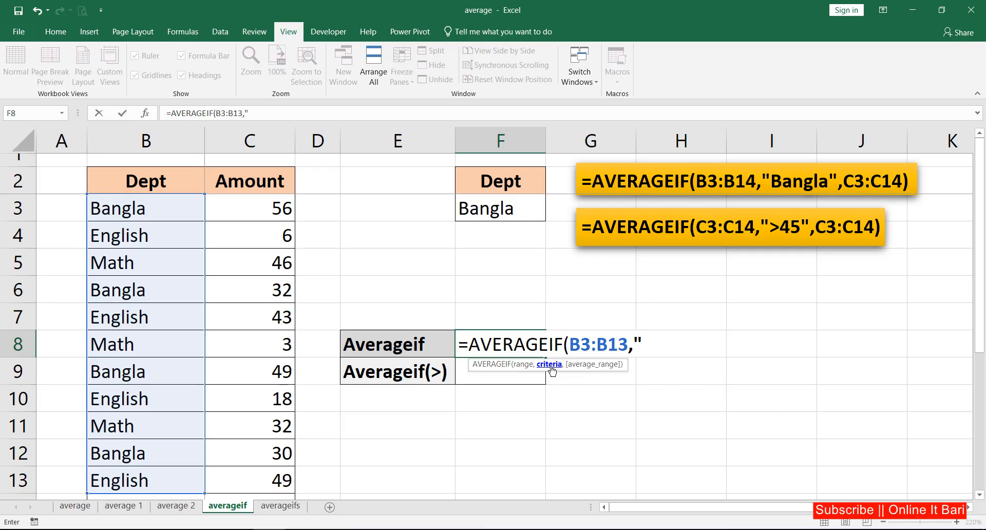
pyautogui.write('Bamge')
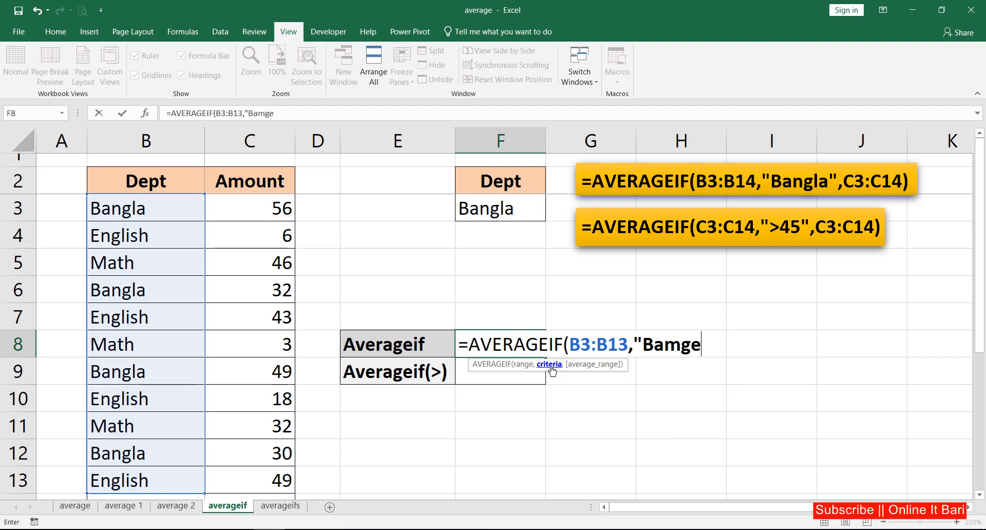
pyautogui.press('BackSpace')
pyautogui.write('la')
pyautogui.press('BackSpace')
pyautogui.press('BackSpace')
pyautogui.press('BackSpace')
pyautogui.press('BackSpace')
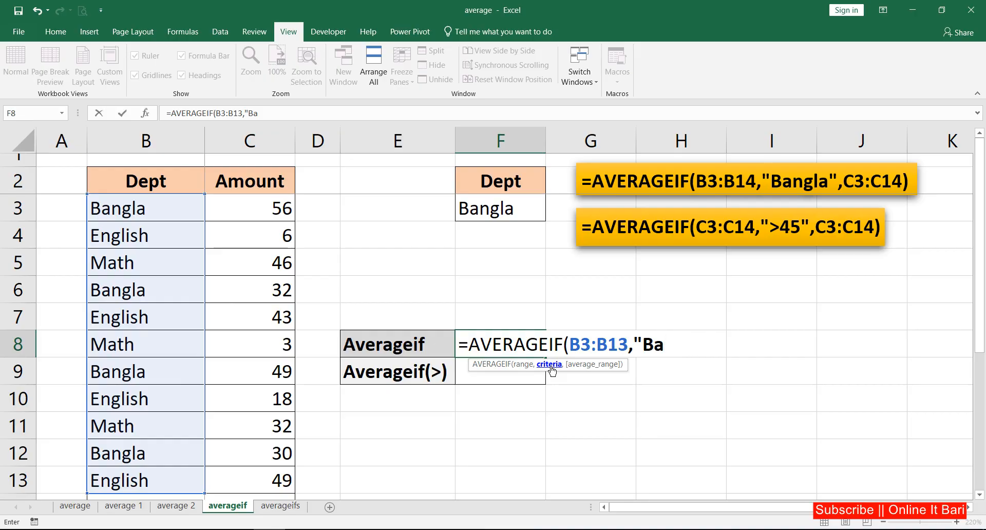
pyautogui.write('ngla"')
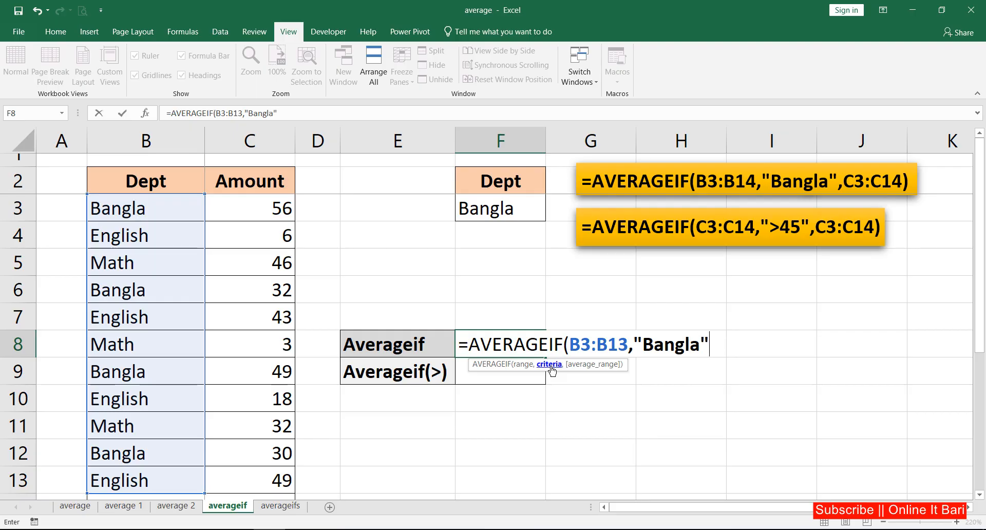
pyautogui.write(',')
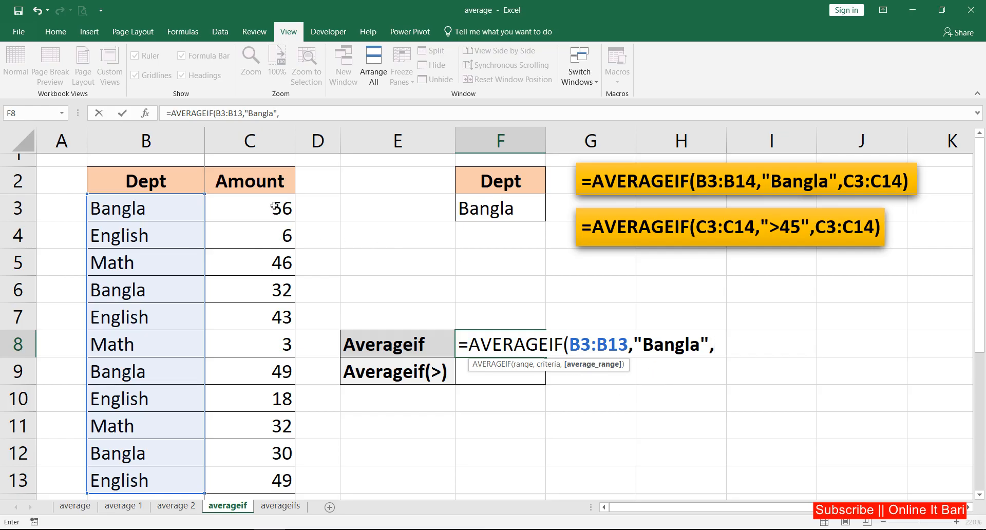
# Step: Use the amounts C3:C13 as the average range and complete the AVERAGEIF formula
pyautogui.moveTo(275, 213); pyautogui.dragTo(265, 480)
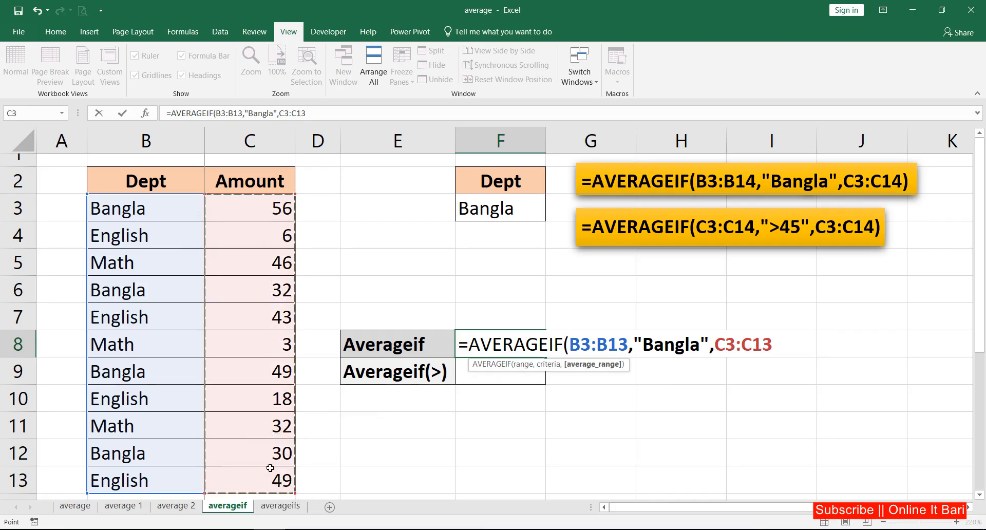
pyautogui.write(')')
pyautogui.press('Return')
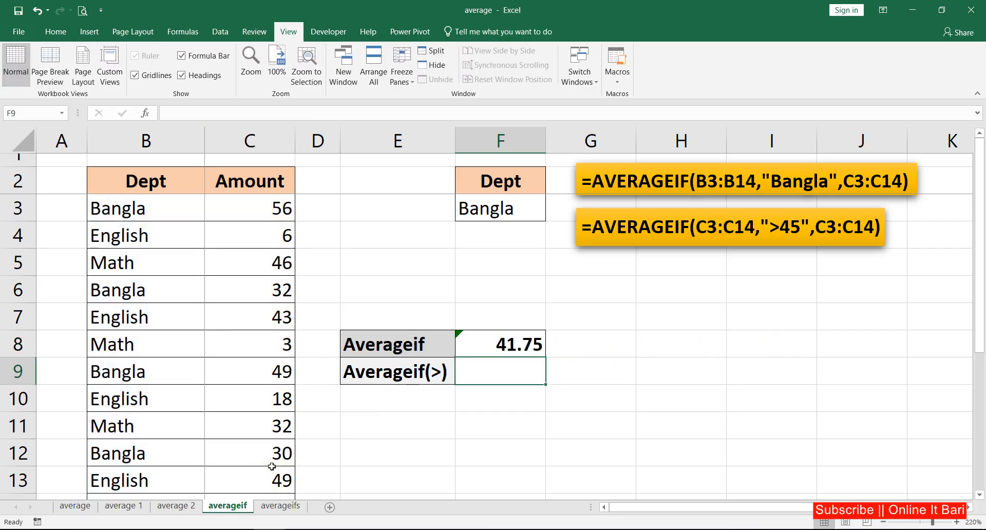
# Step: Review the "Bangla" criterion in the F8 formula against the department cell F3
pyautogui.click(458, 341)
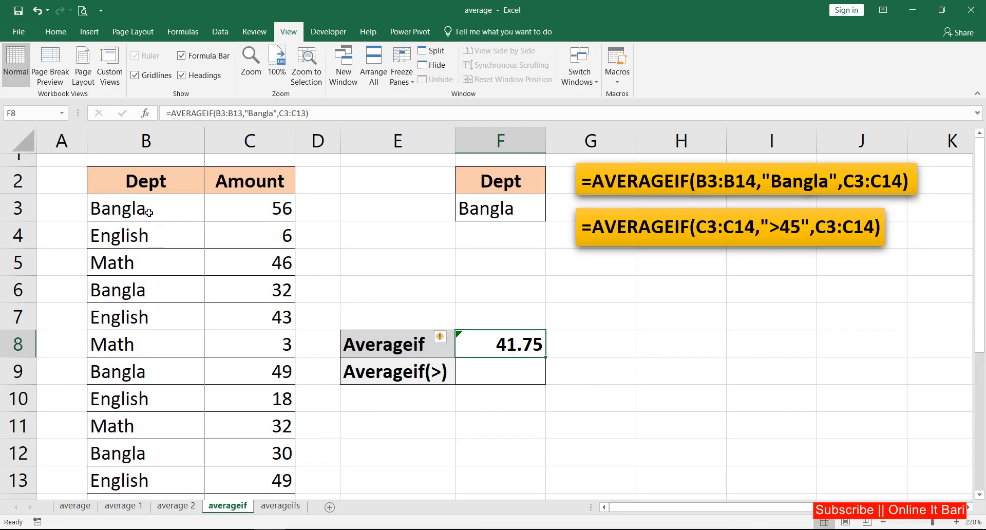
pyautogui.doubleClick(508, 345)
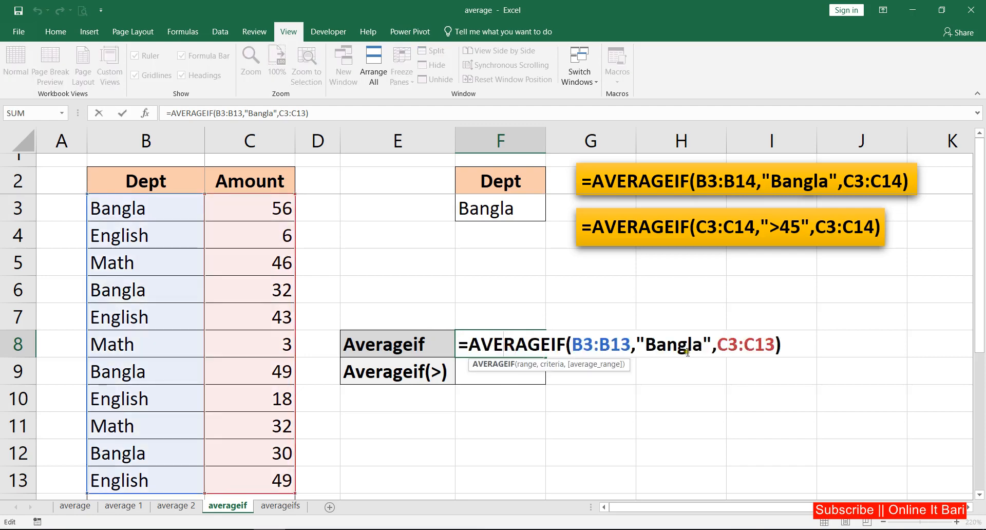
pyautogui.moveTo(646, 344); pyautogui.dragTo(704, 350)
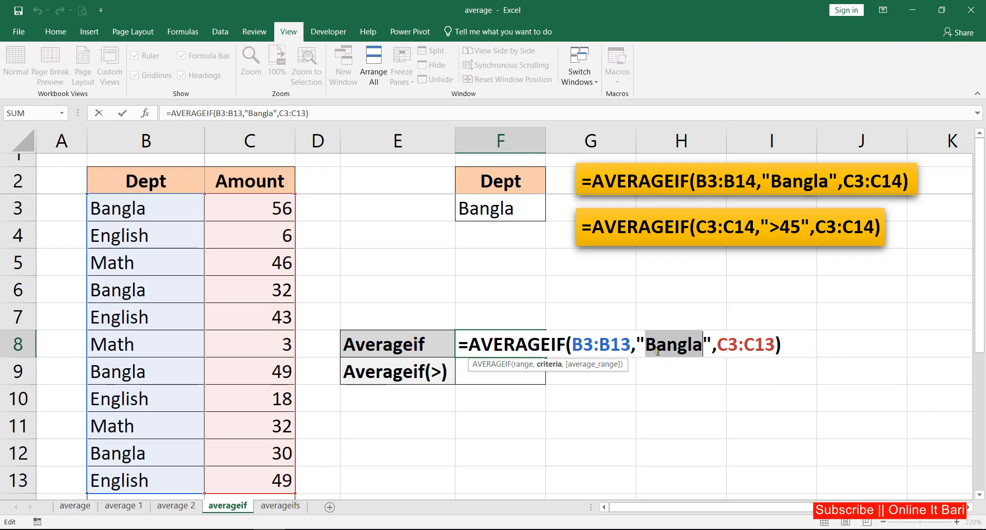
pyautogui.click(122, 113)
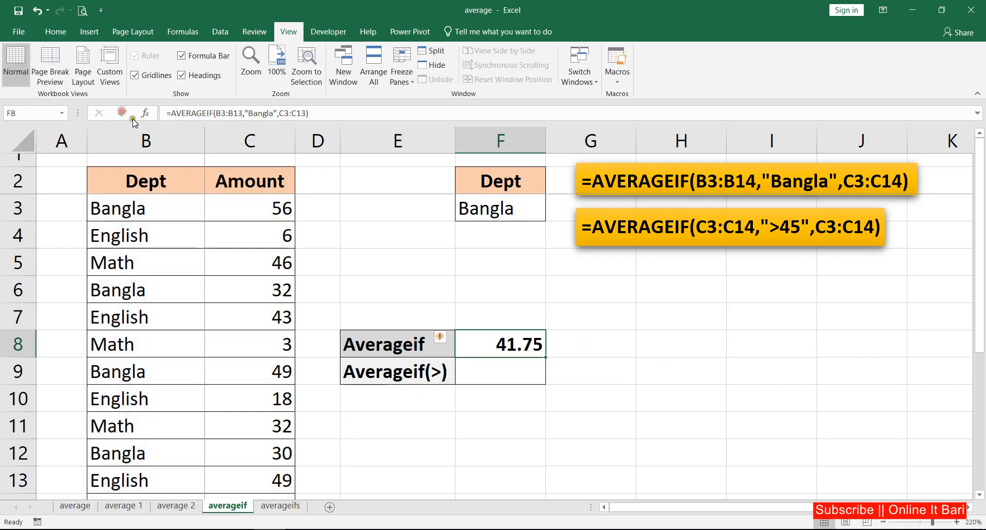
pyautogui.click(506, 374)
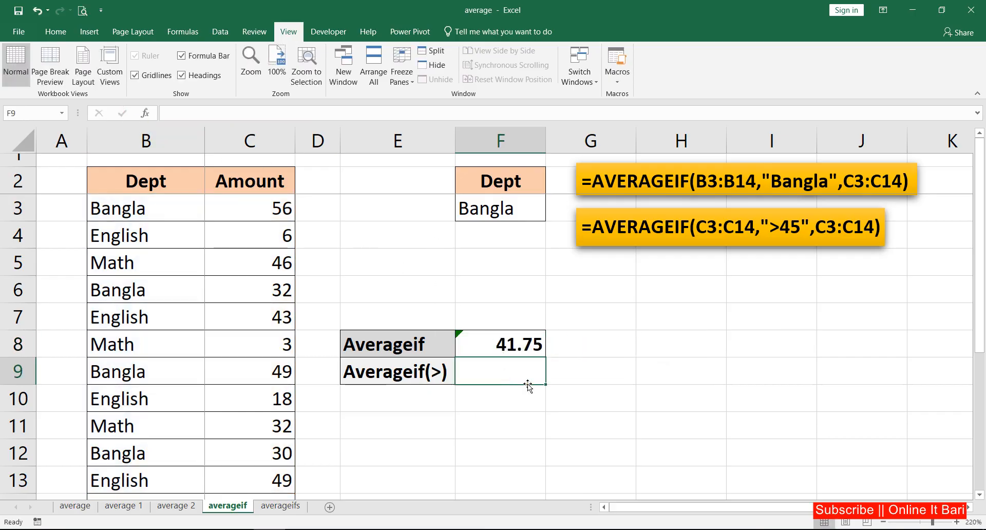
pyautogui.doubleClick(506, 344)
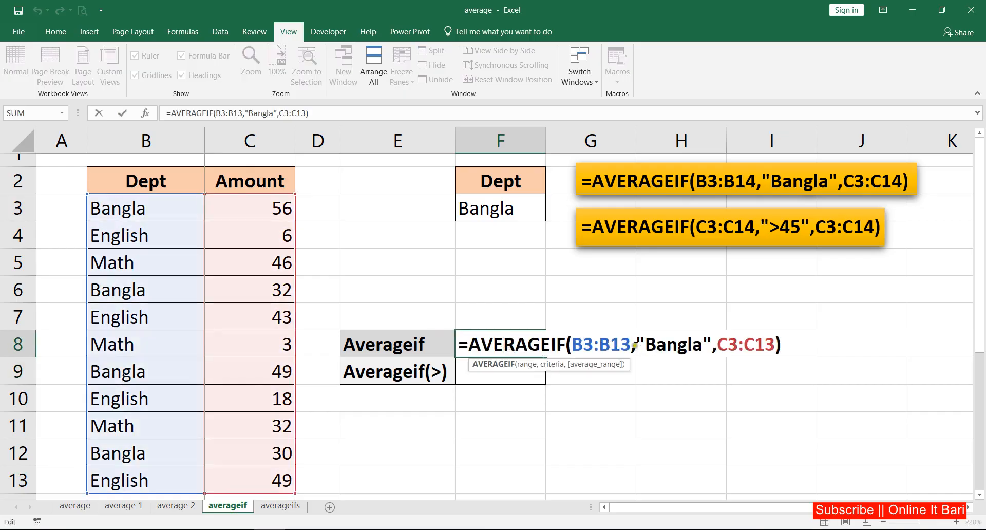
pyautogui.click(496, 208)
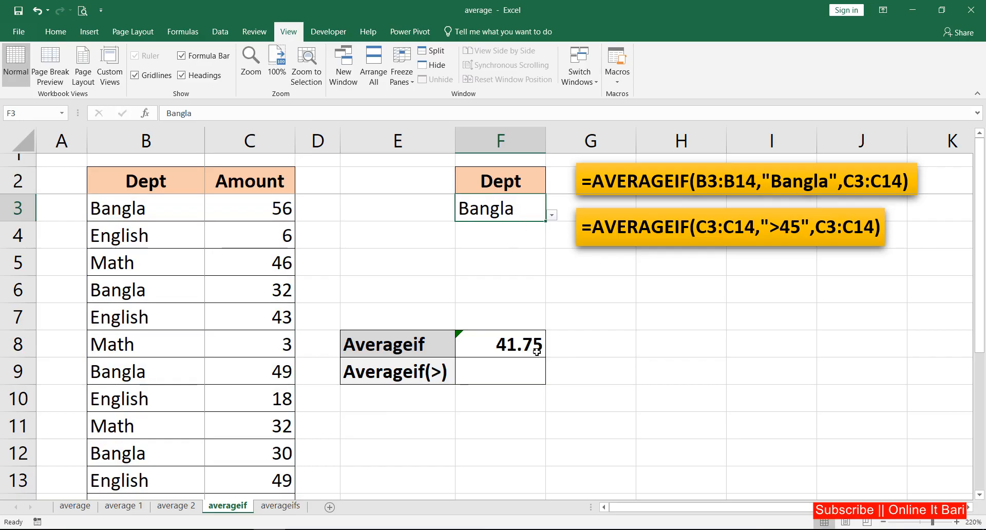
# Step: Replace the "Bangla" criterion in the F8 AVERAGEIF formula with a reference to cell F3
pyautogui.doubleClick(504, 346)
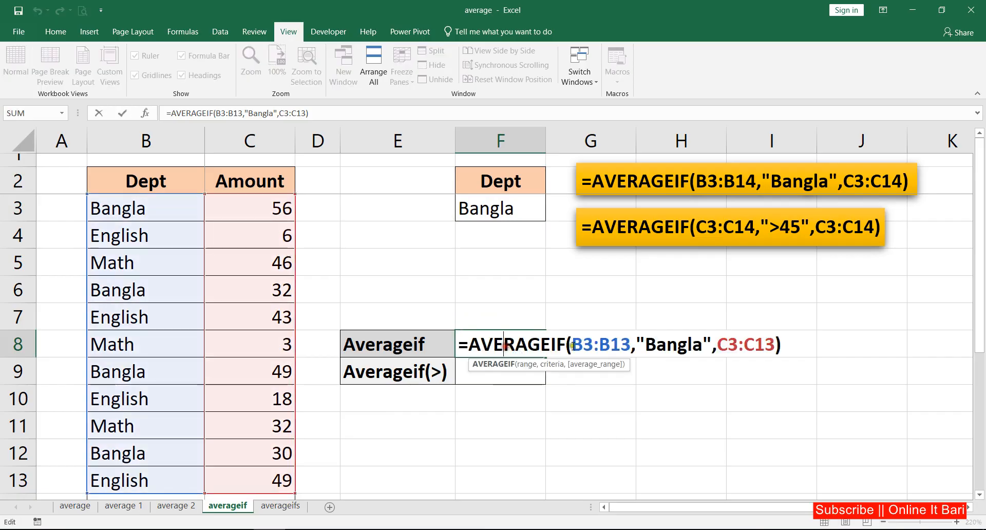
pyautogui.moveTo(635, 345); pyautogui.dragTo(709, 346)
pyautogui.press('BackSpace')
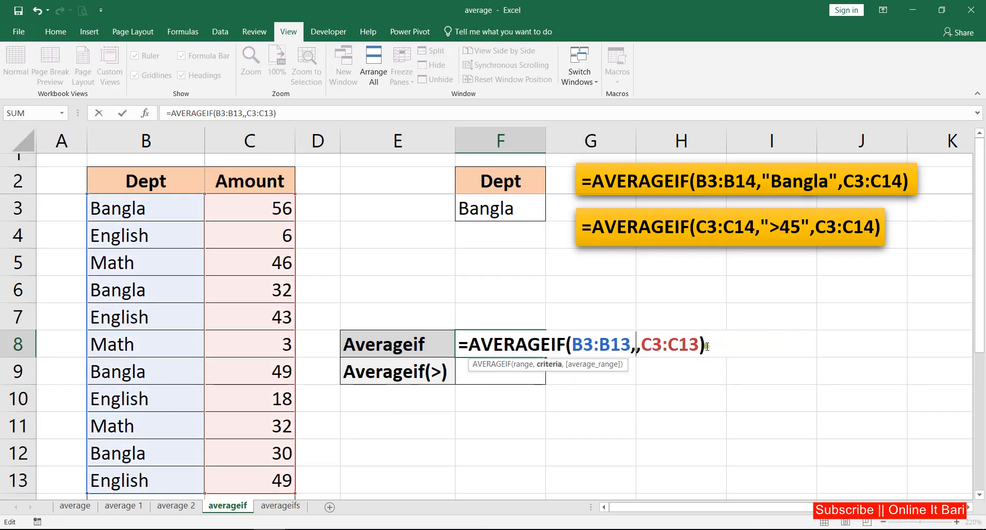
pyautogui.click(499, 219)
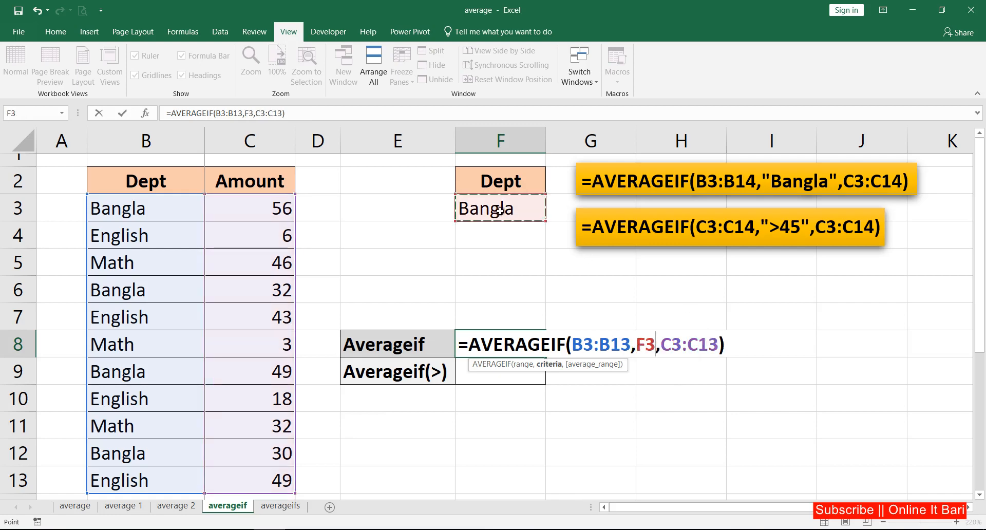
pyautogui.click(123, 113)
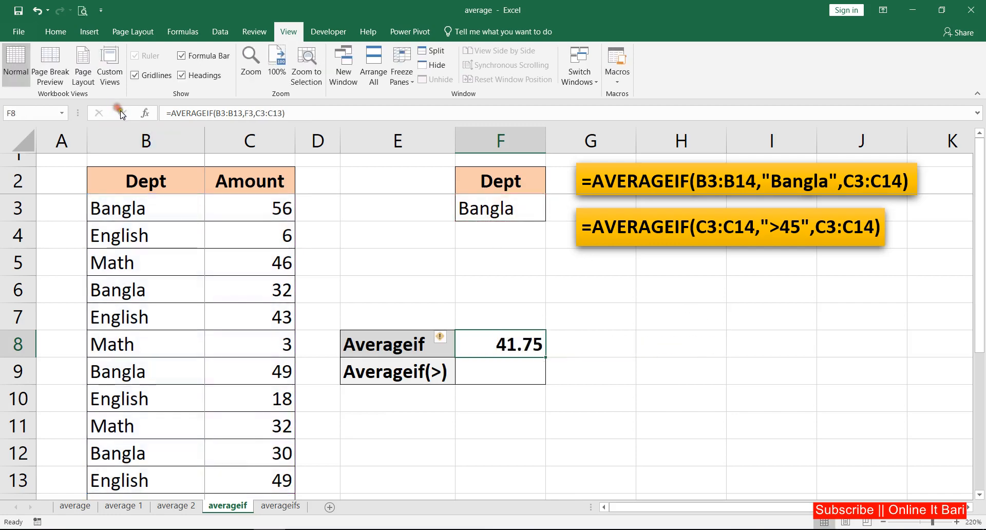
# Step: Test the formula by switching the department in F3 to English, to Math, and back to English
pyautogui.click(539, 218)
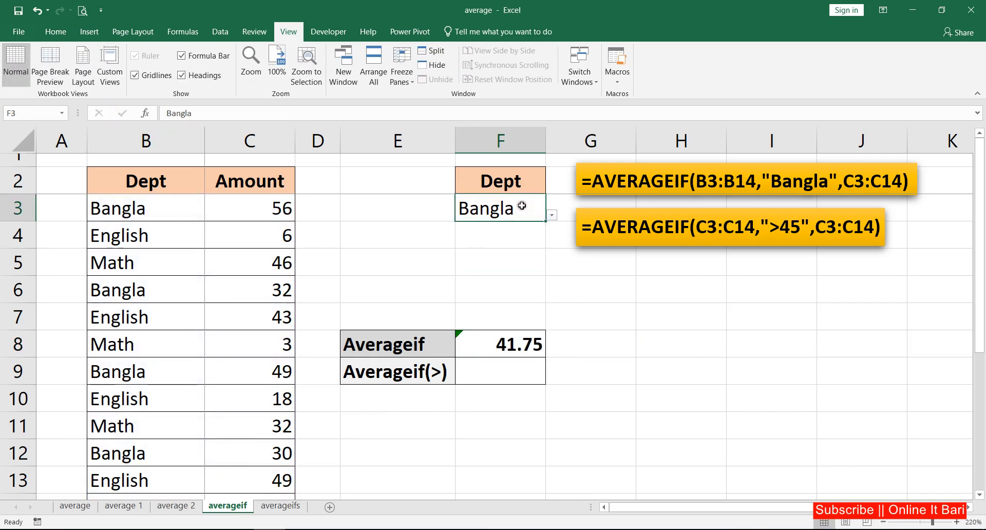
pyautogui.click(552, 215)
pyautogui.click(468, 250)
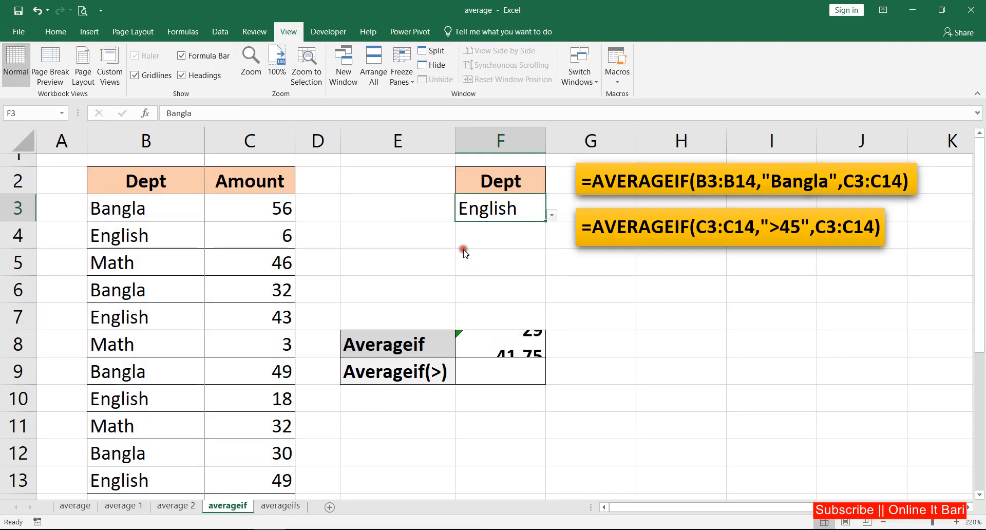
pyautogui.click(552, 214)
pyautogui.click(451, 270)
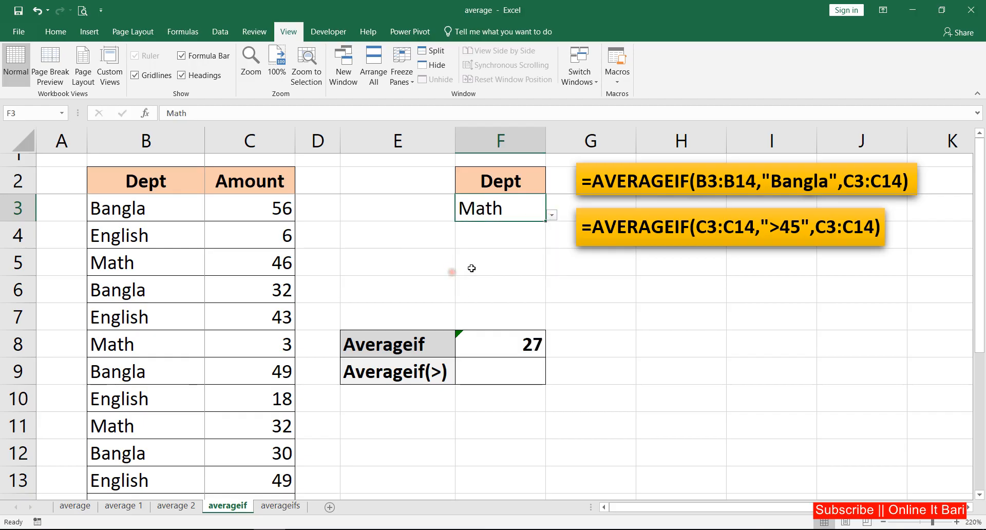
pyautogui.click(551, 214)
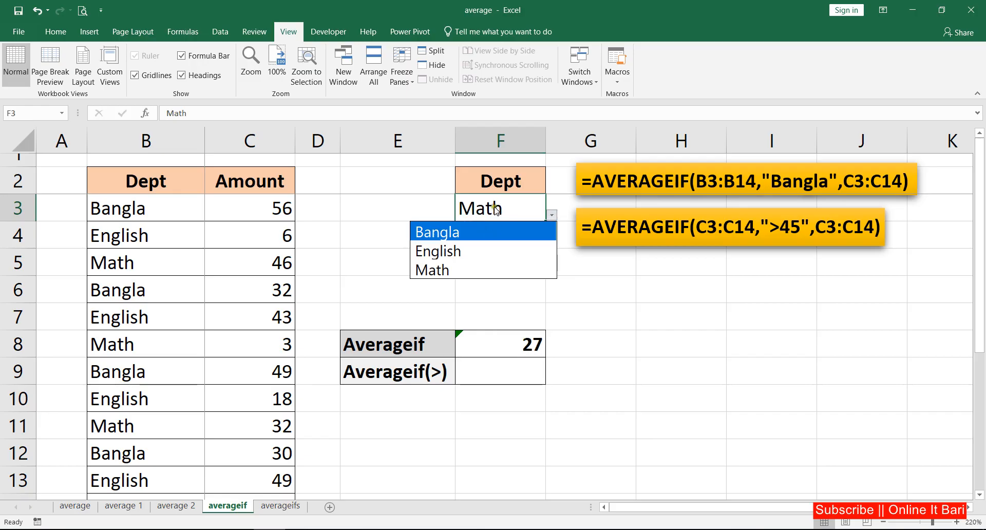
pyautogui.click(459, 254)
# Step: Start an AVERAGEIF formula in F9 with the amounts C3:C13 as the criteria range
pyautogui.click(506, 371)
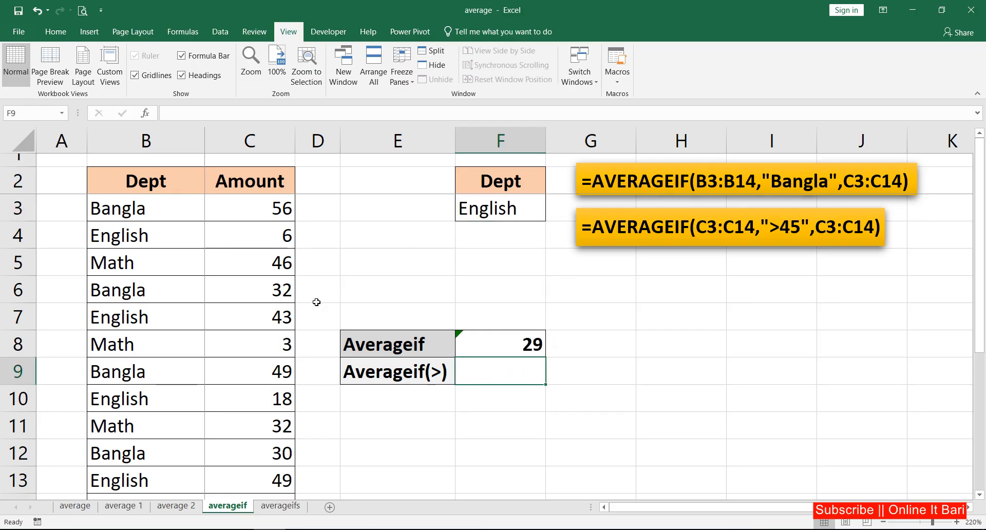
pyautogui.moveTo(276, 207); pyautogui.dragTo(273, 477)
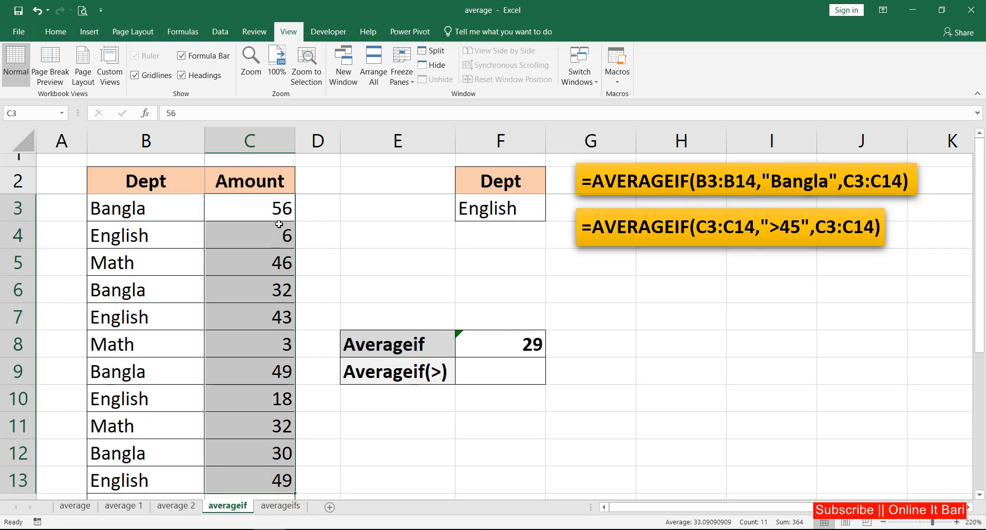
pyautogui.click(503, 371)
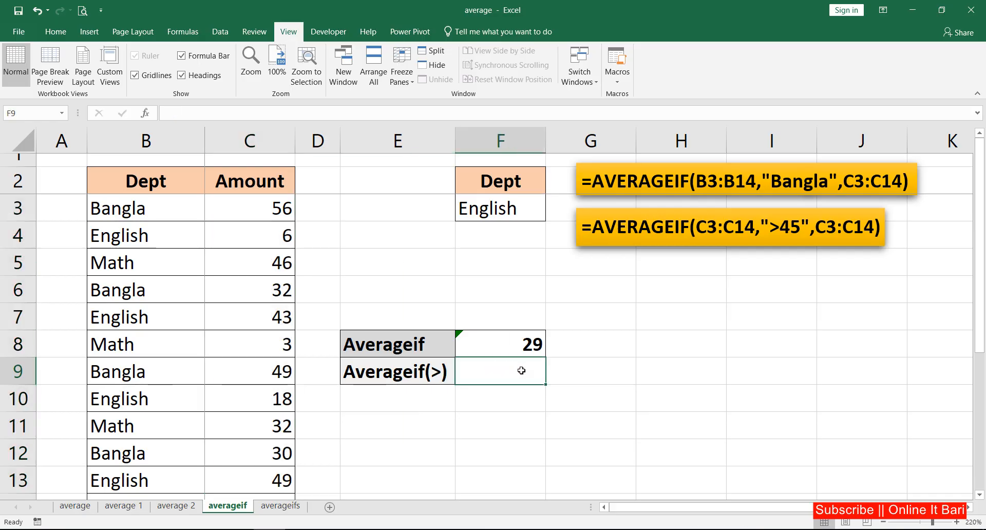
pyautogui.write('=a')
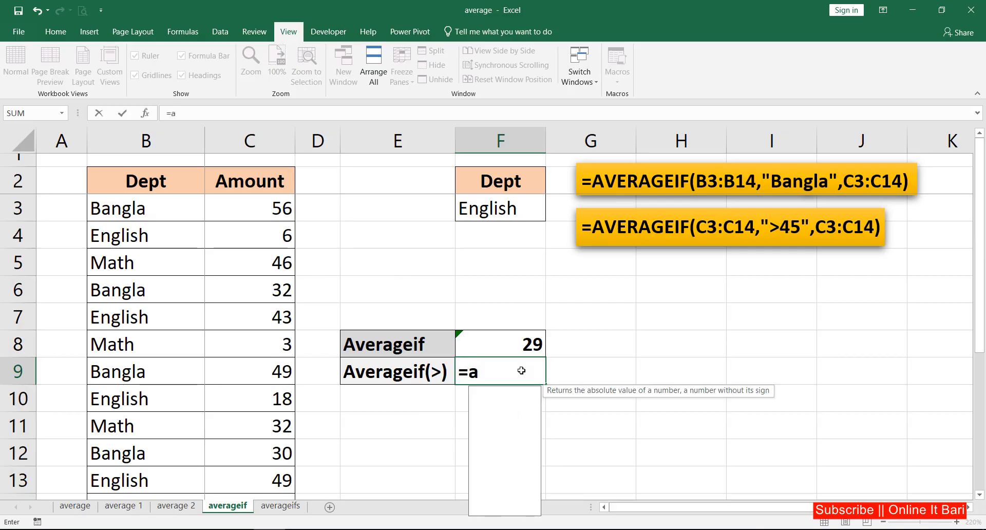
pyautogui.write('verag')
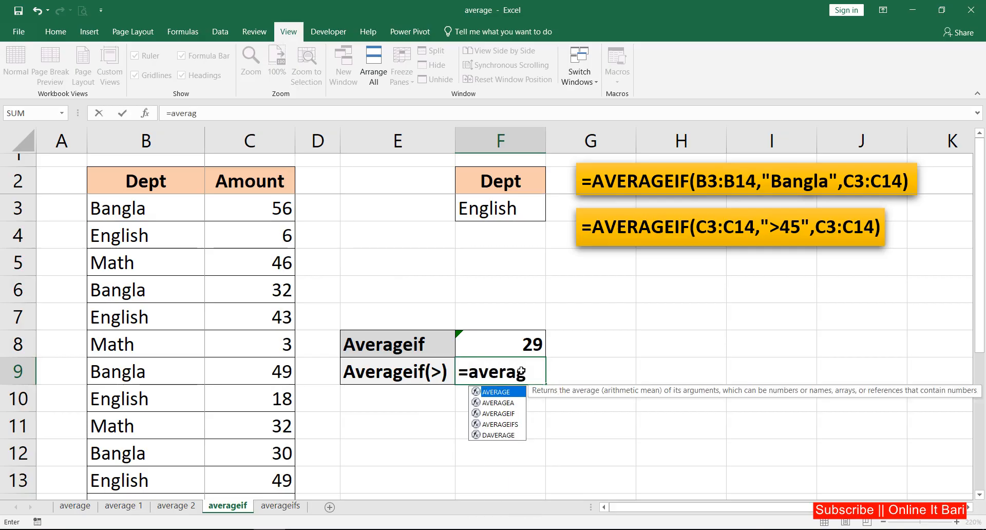
pyautogui.write('ei')
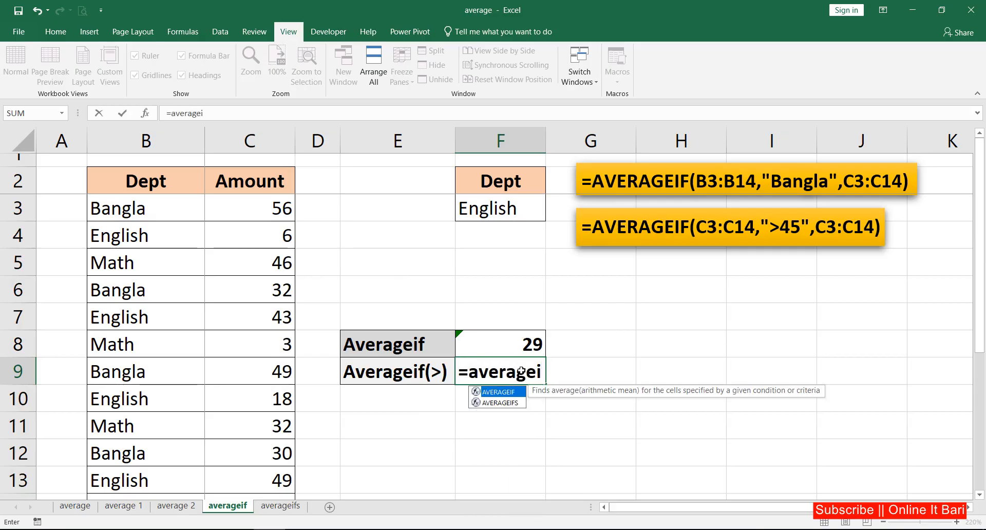
pyautogui.write('f')
pyautogui.press('Tab')
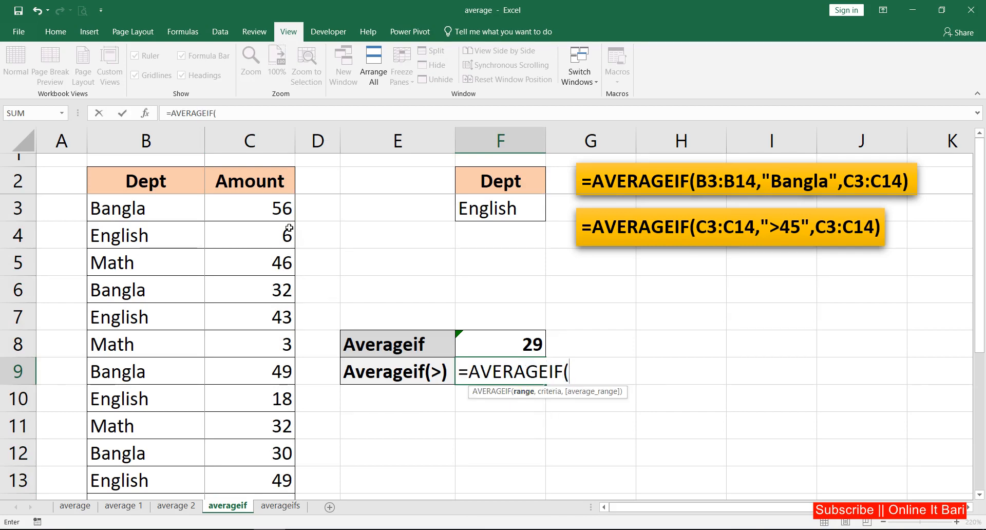
pyautogui.moveTo(282, 211); pyautogui.dragTo(271, 478)
pyautogui.write(',')
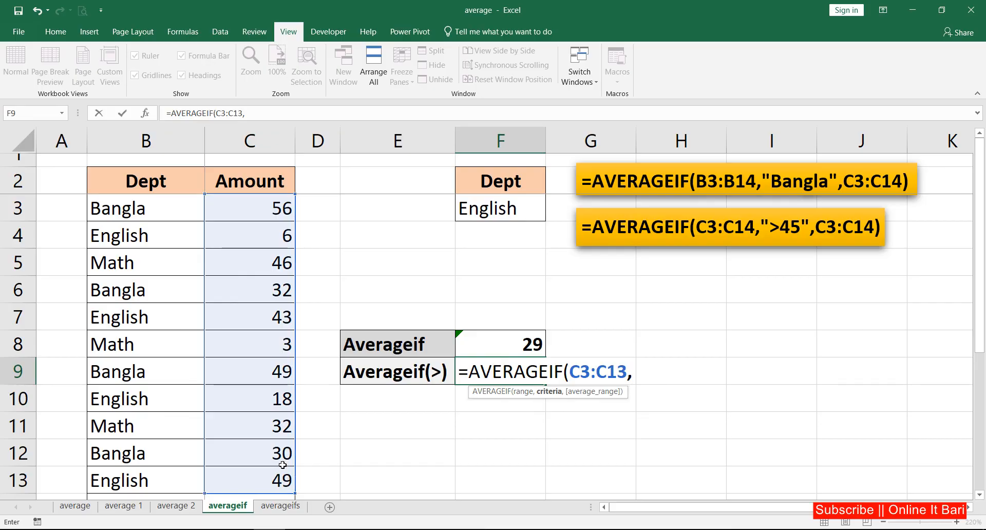
pyautogui.write('">4')
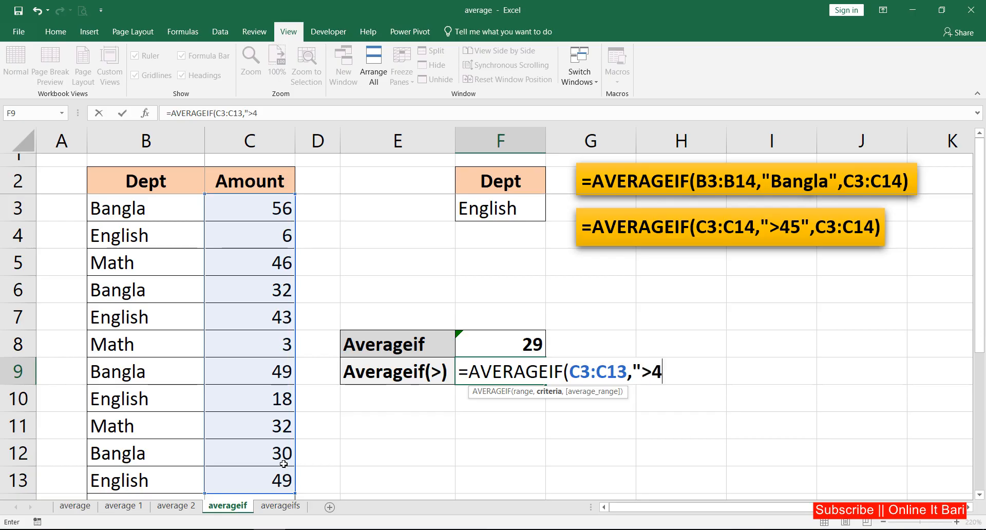
pyautogui.write('5",')
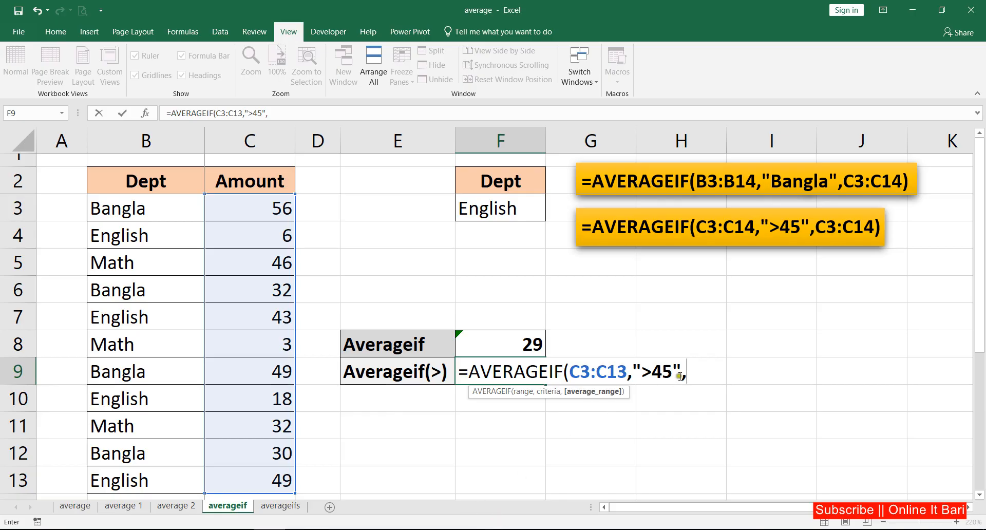
# Step: Use the amounts C3:C13 as the average range in F9 and complete the greater-than AVERAGEIF formula
pyautogui.moveTo(680, 375); pyautogui.dragTo(648, 379)
pyautogui.click(636, 370)
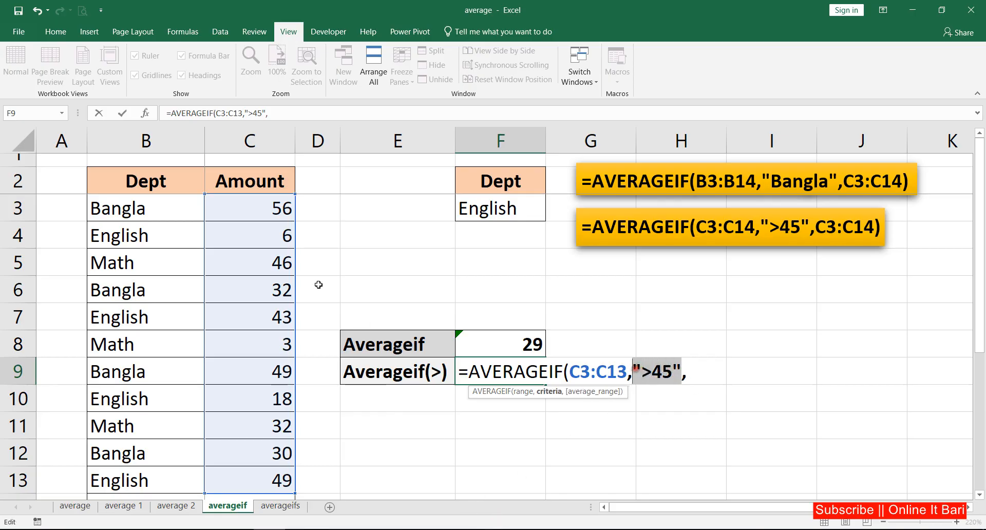
pyautogui.click(701, 378)
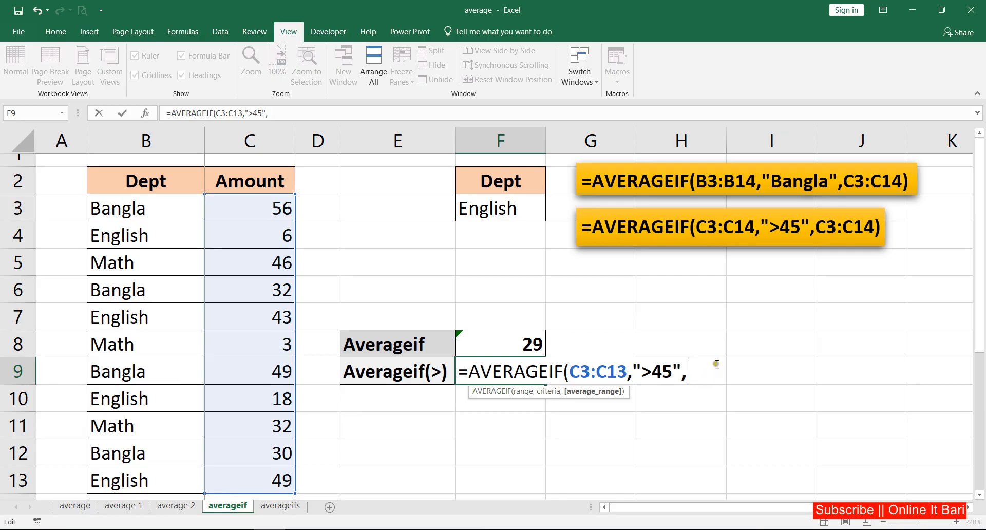
pyautogui.moveTo(277, 206); pyautogui.dragTo(269, 476)
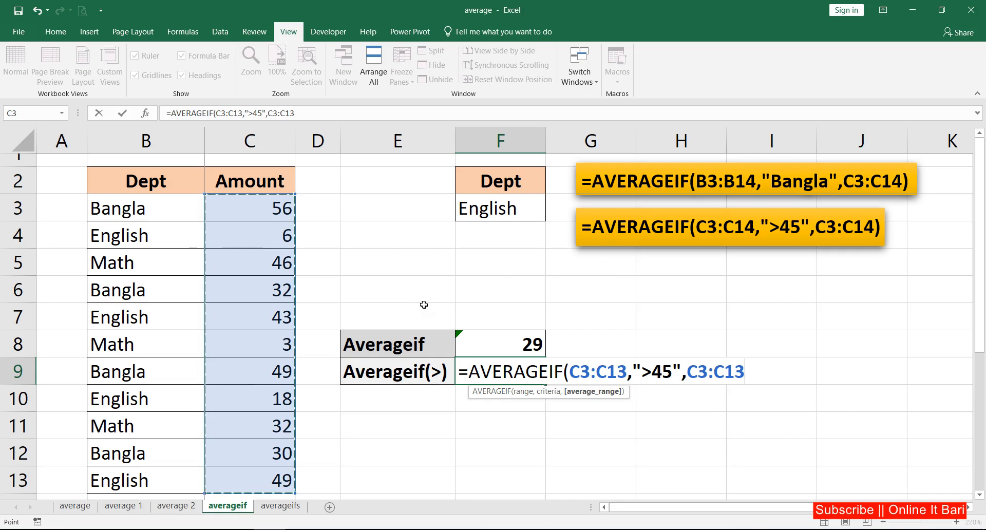
pyautogui.press('Return')
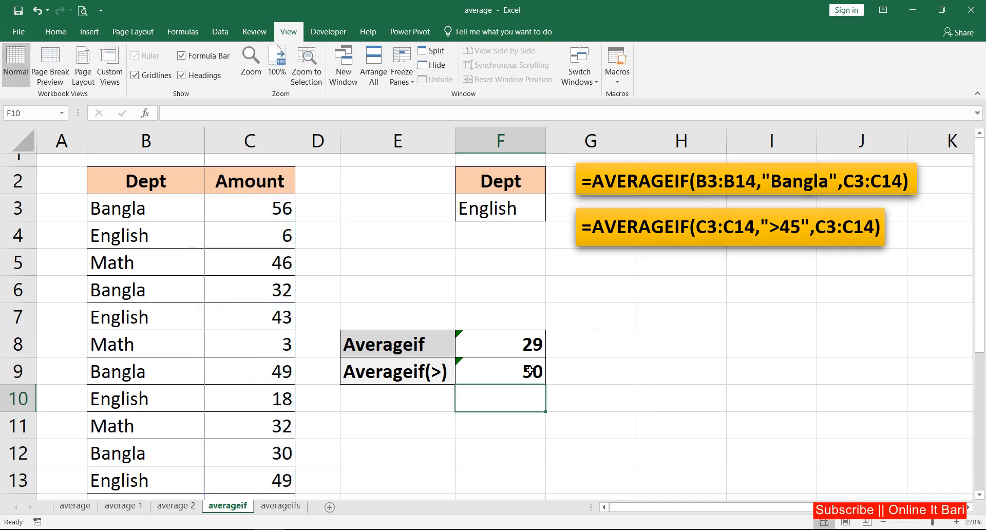
# Step: Review the amounts C3:C13 against the greater-than average in F9
pyautogui.moveTo(277, 208); pyautogui.dragTo(266, 470)
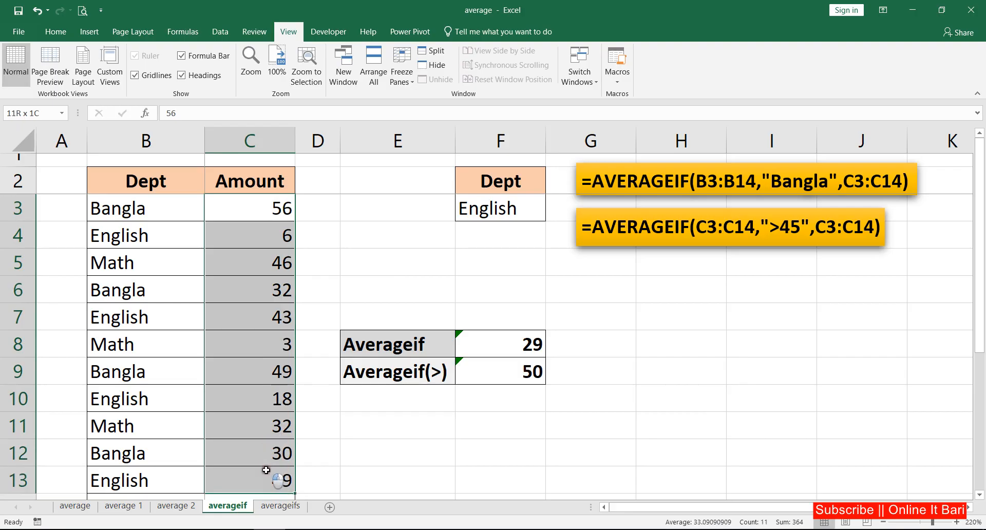
pyautogui.click(538, 376)
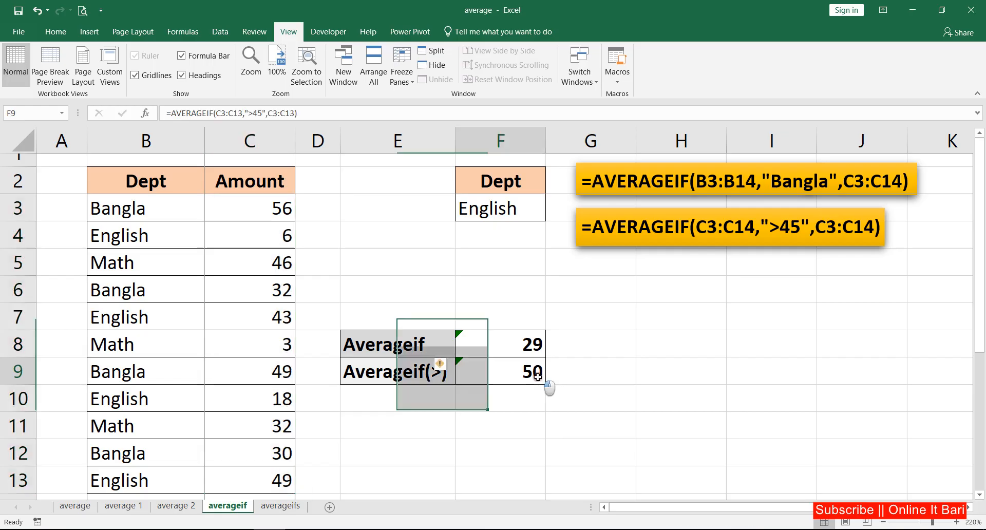
pyautogui.click(645, 363)
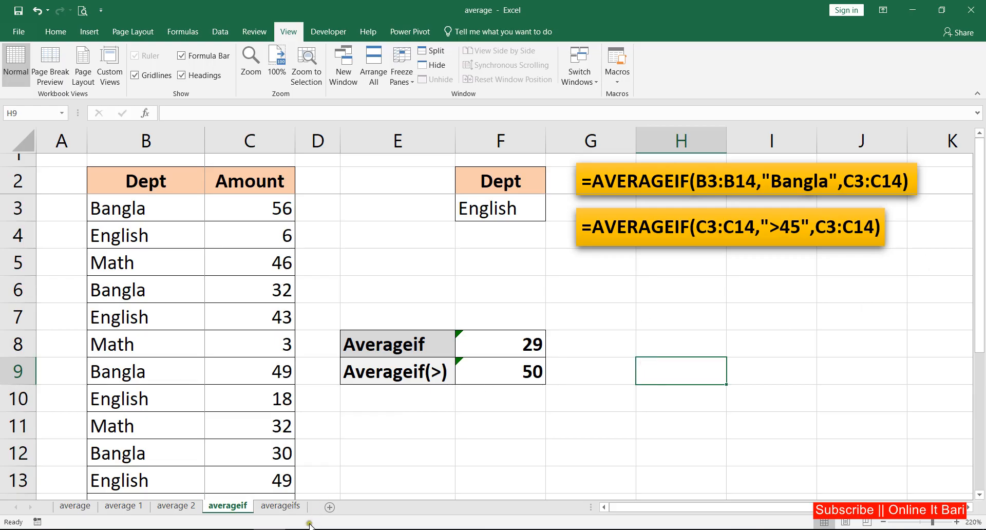
# Step: Open the averageifs sheet and review its Dept, section and Amount columns
pyautogui.click(281, 506)
pyautogui.click(458, 210)
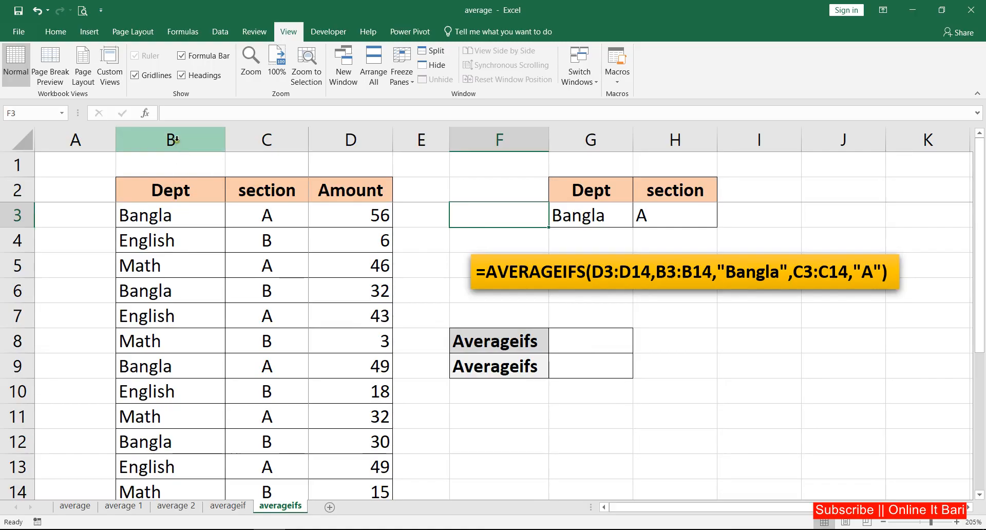
pyautogui.moveTo(169, 185); pyautogui.dragTo(156, 416)
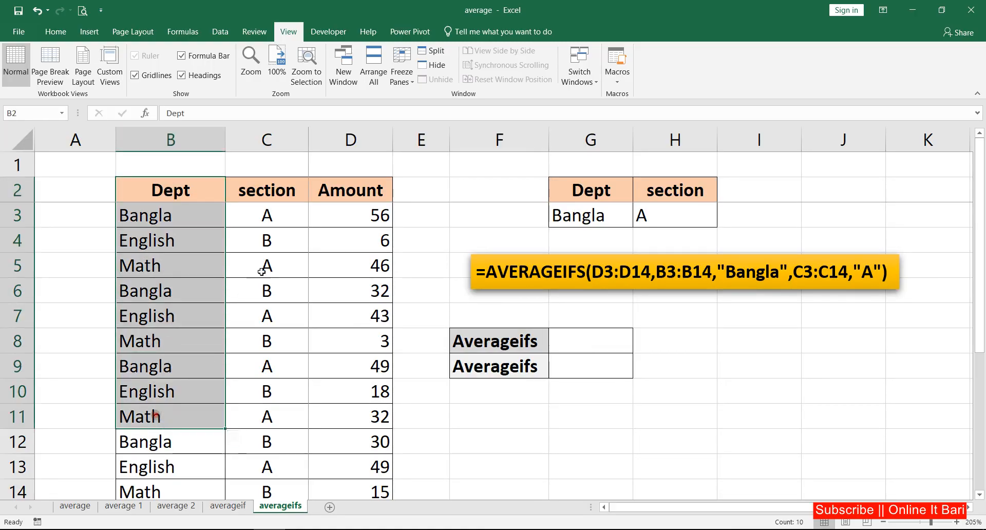
pyautogui.moveTo(276, 199); pyautogui.dragTo(282, 487)
pyautogui.click(353, 196)
pyautogui.moveTo(355, 203); pyautogui.dragTo(341, 411)
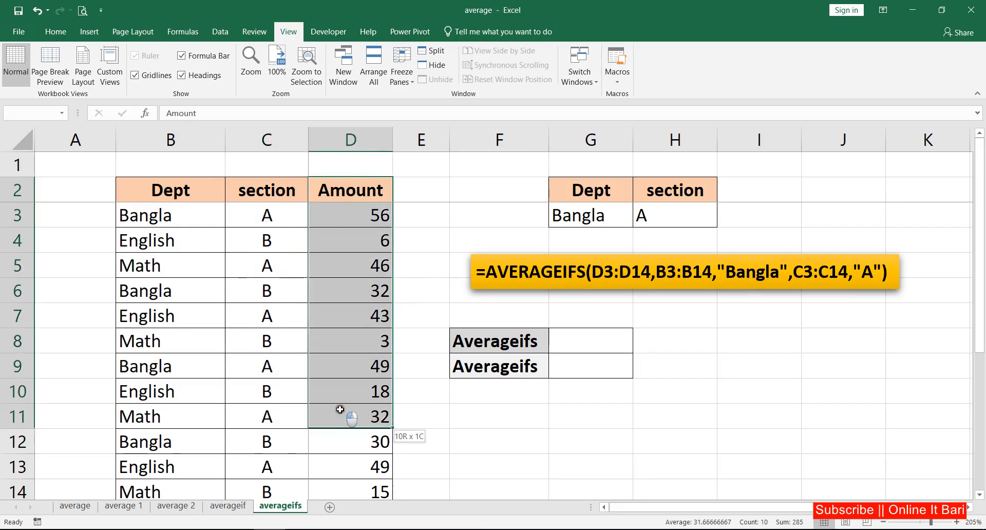
# Step: Examine the Dept and section columns as the two criteria for averaging, using the first data row as the example
pyautogui.click(337, 215)
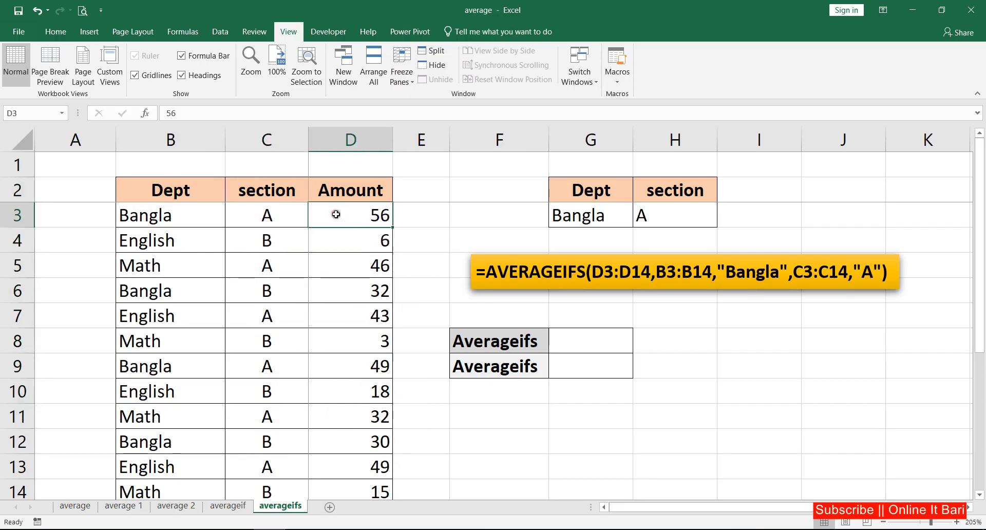
pyautogui.click(163, 218)
pyautogui.click(265, 216)
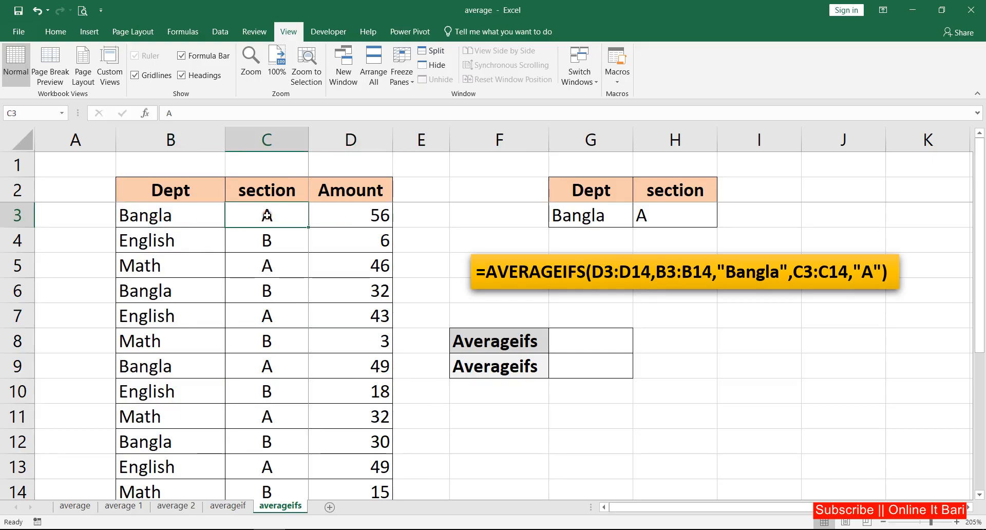
pyautogui.click(352, 214)
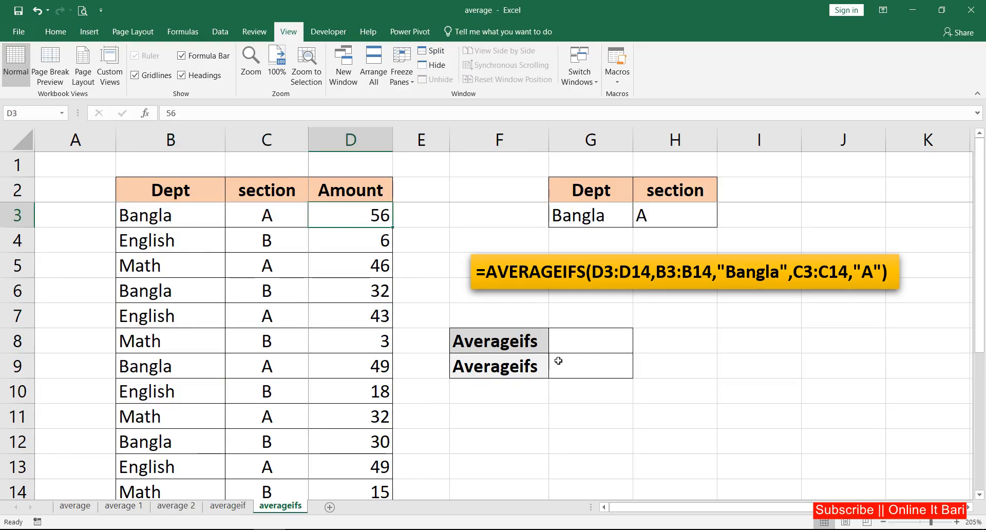
pyautogui.click(590, 336)
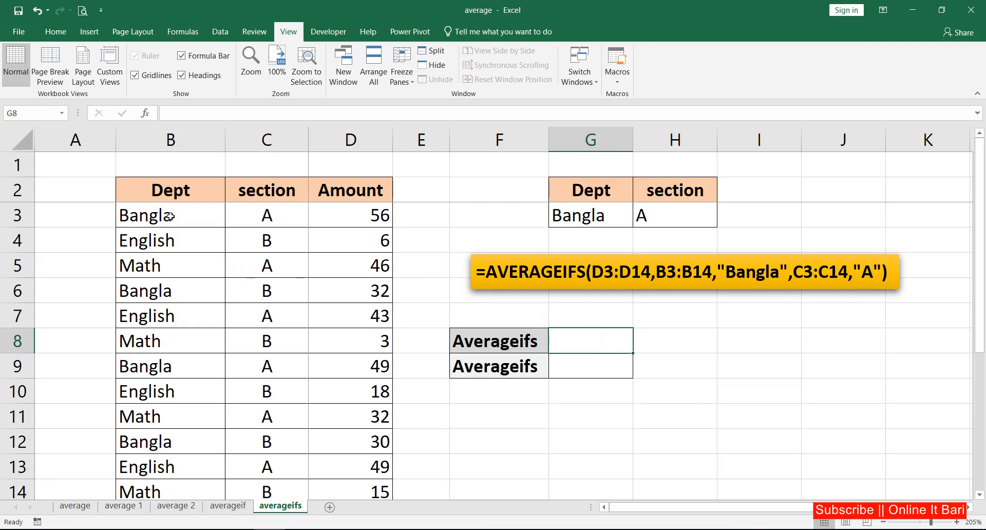
pyautogui.moveTo(166, 199); pyautogui.dragTo(161, 315)
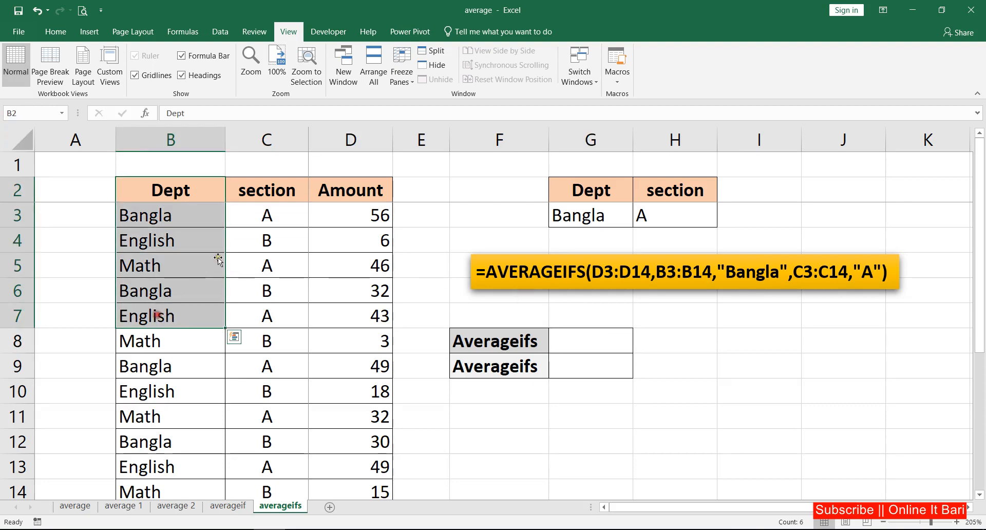
pyautogui.moveTo(265, 198); pyautogui.dragTo(264, 336)
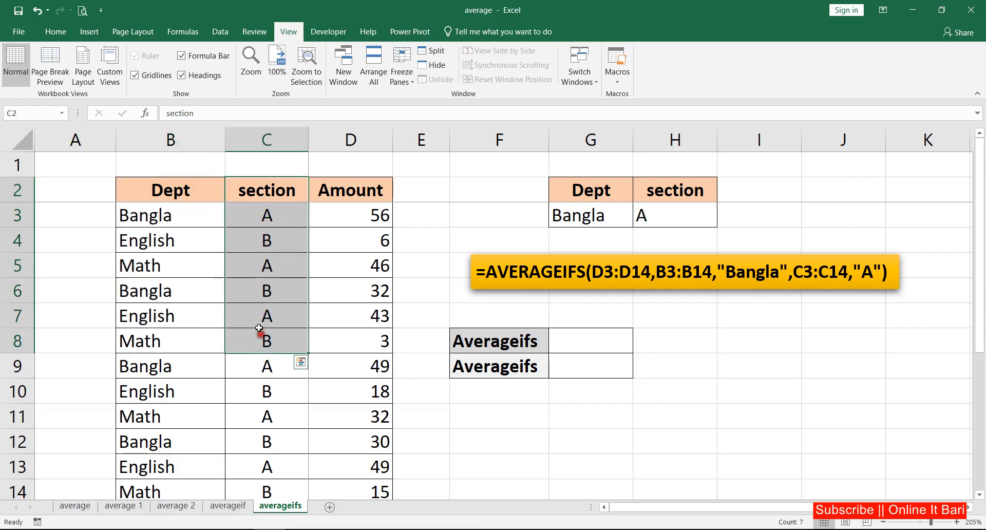
pyautogui.moveTo(218, 220); pyautogui.dragTo(279, 217)
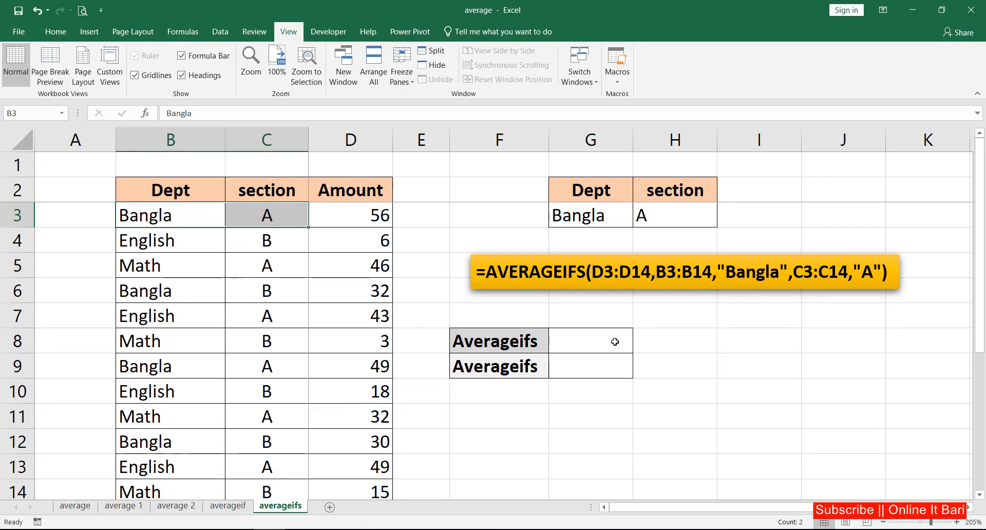
# Step: Start an AVERAGEIFS formula in cell G8
pyautogui.click(587, 348)
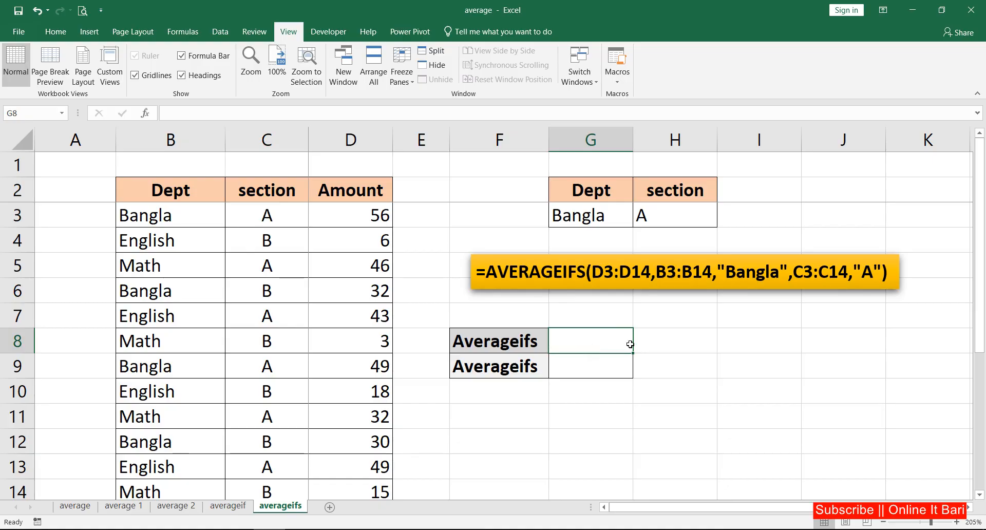
pyautogui.write('=avera')
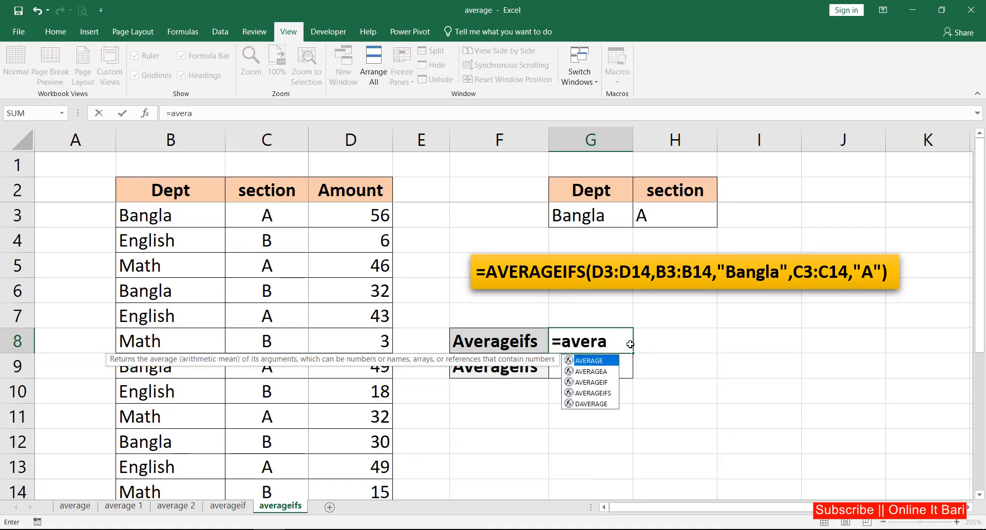
pyautogui.write('g')
pyautogui.press('Escape')
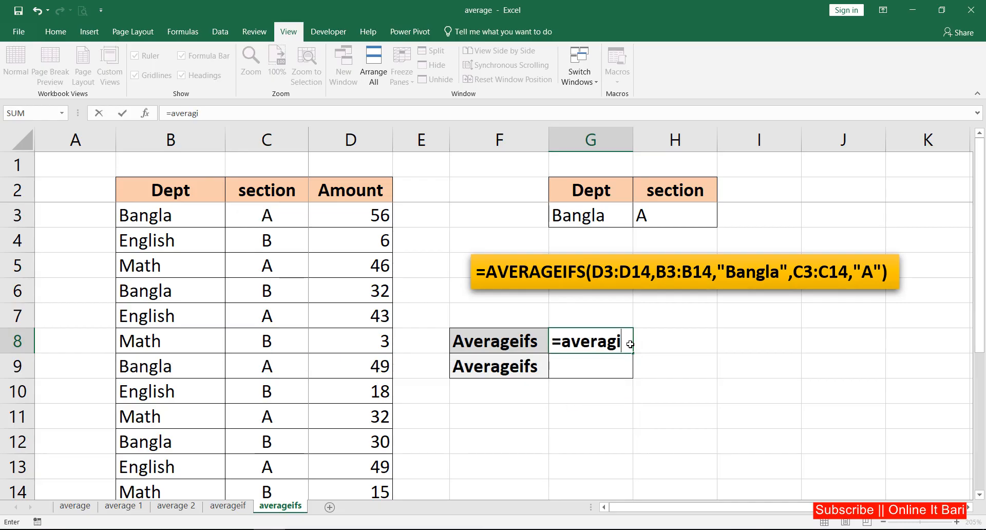
pyautogui.write('i')
pyautogui.press('BackSpace')
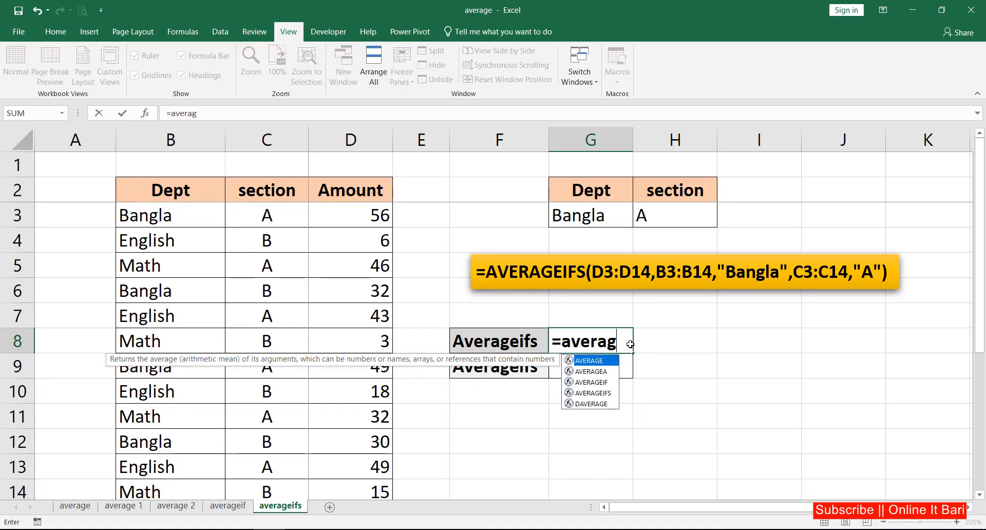
pyautogui.press('Down')
pyautogui.press('Down')
pyautogui.press('Down')
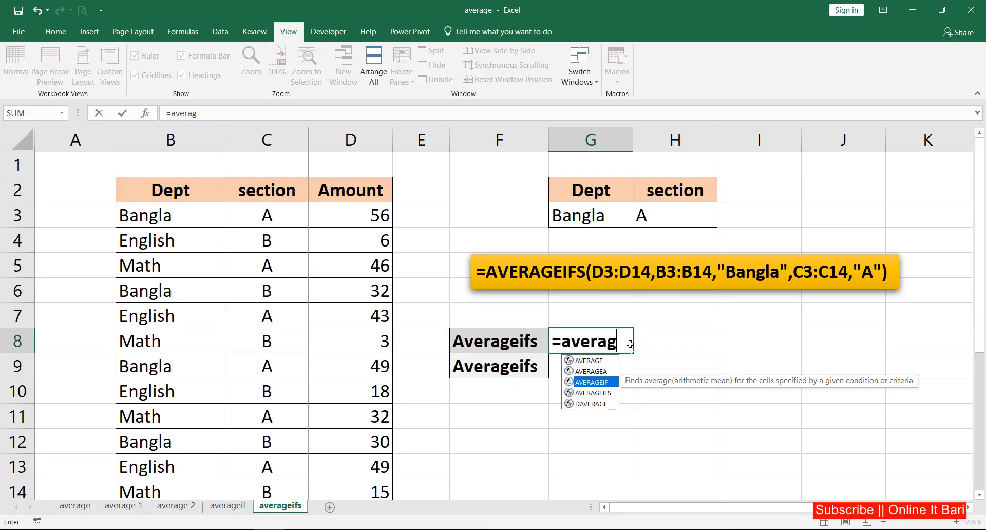
pyautogui.press('Tab')
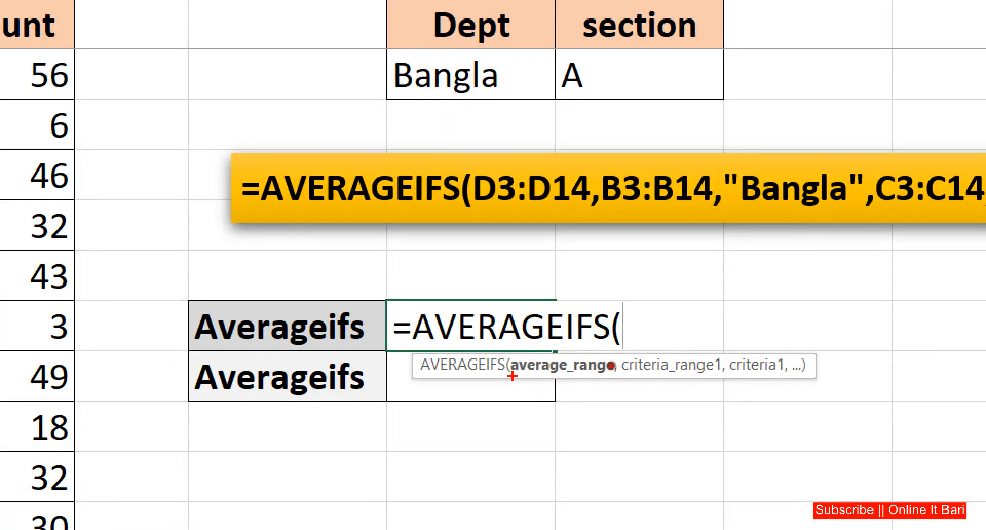
# Step: Review the AVERAGEIFS arguments and use the amounts D3:D14 as the average range
pyautogui.moveTo(512, 378); pyautogui.dragTo(786, 377)
pyautogui.click(638, 378)
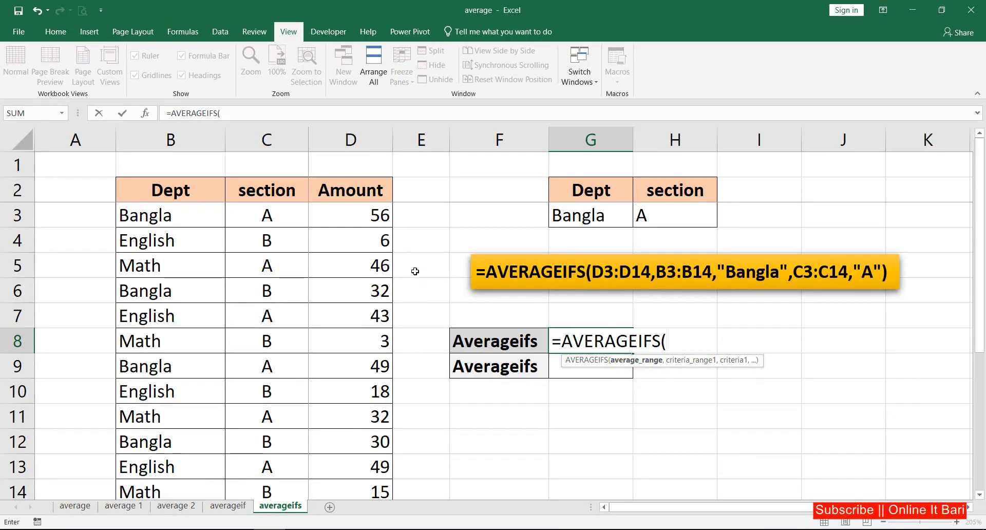
pyautogui.moveTo(373, 216); pyautogui.dragTo(348, 487)
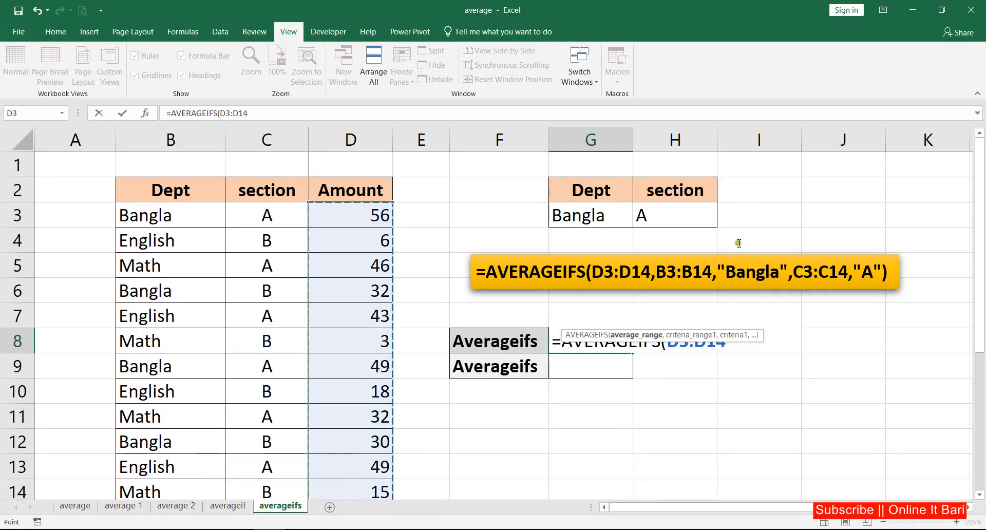
# Step: Continue the AVERAGEIFS formula in G8 with B3:B14 as the first criteria range and G3 as its criterion
pyautogui.moveTo(562, 334); pyautogui.dragTo(571, 400)
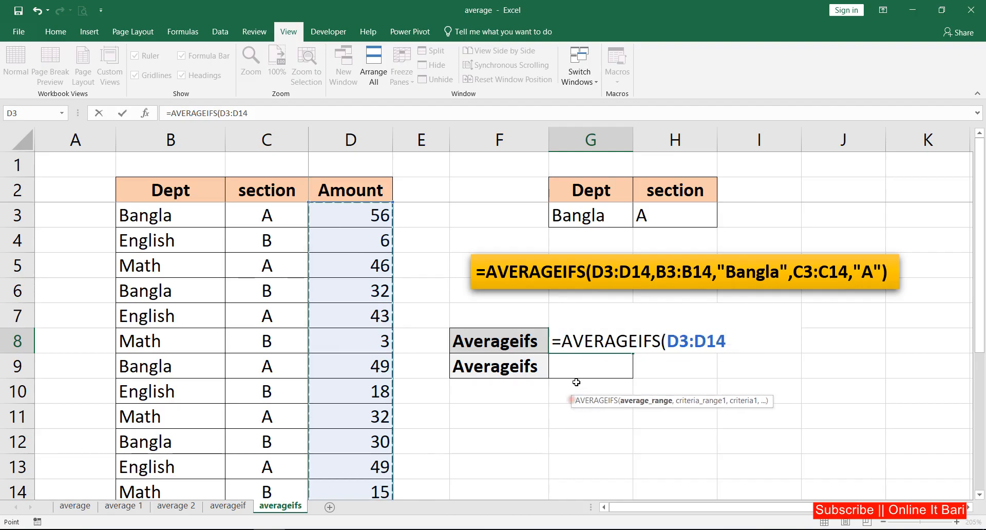
pyautogui.write(',')
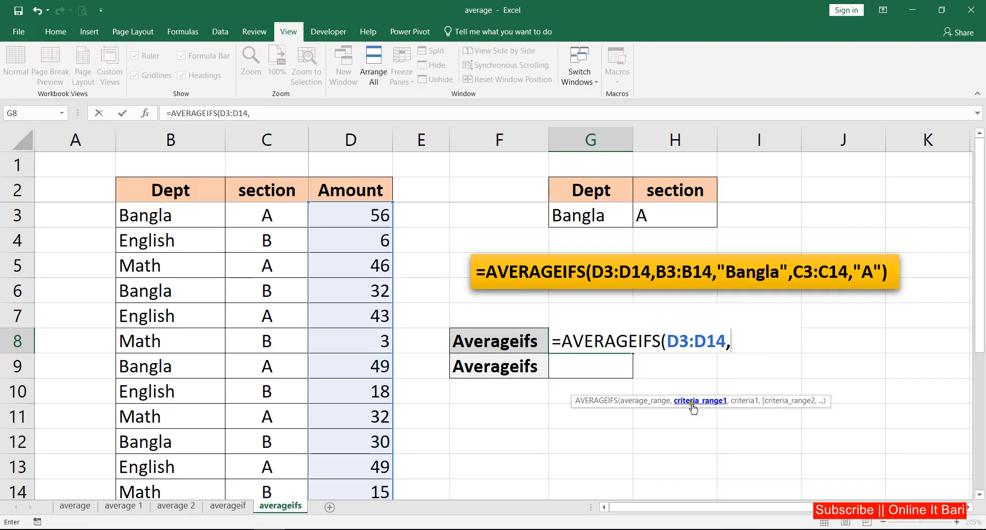
pyautogui.moveTo(175, 211); pyautogui.dragTo(196, 494)
pyautogui.write(',')
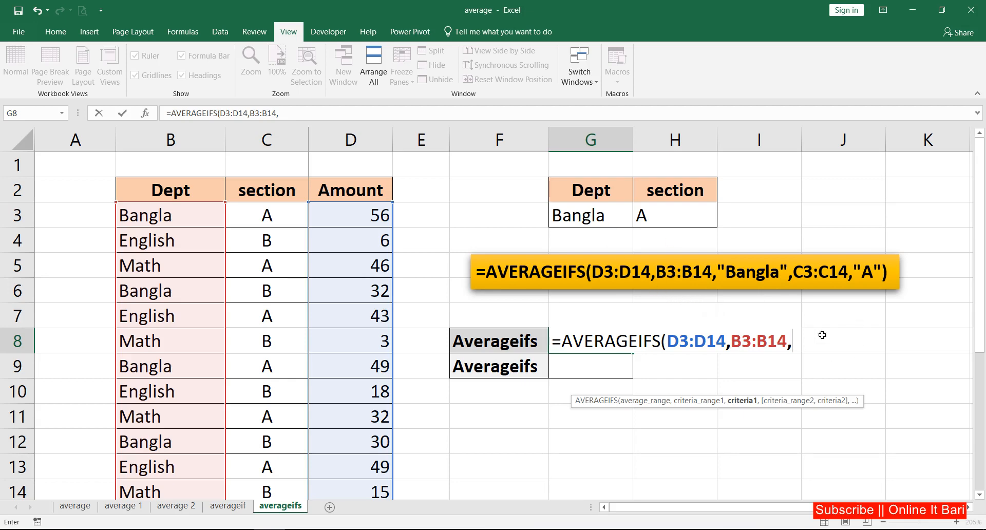
pyautogui.click(587, 217)
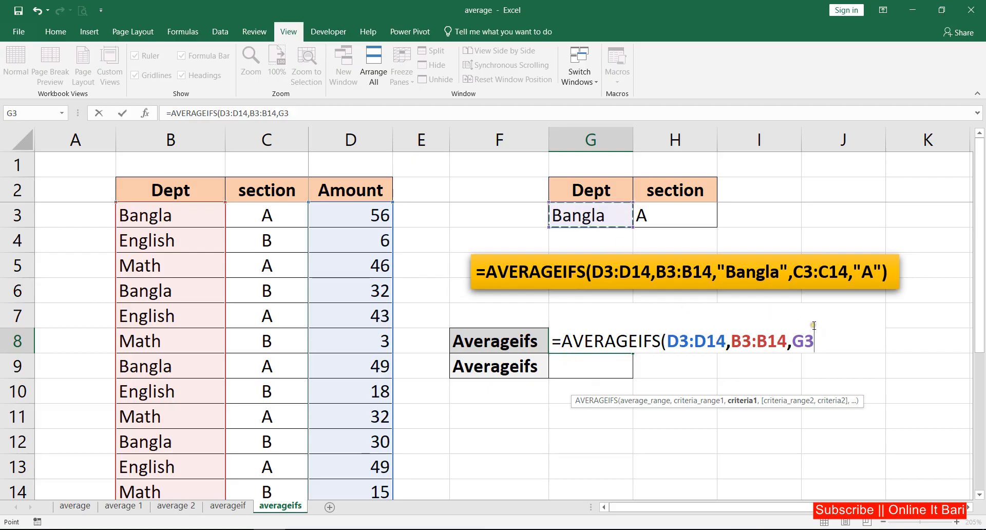
pyautogui.write(',')
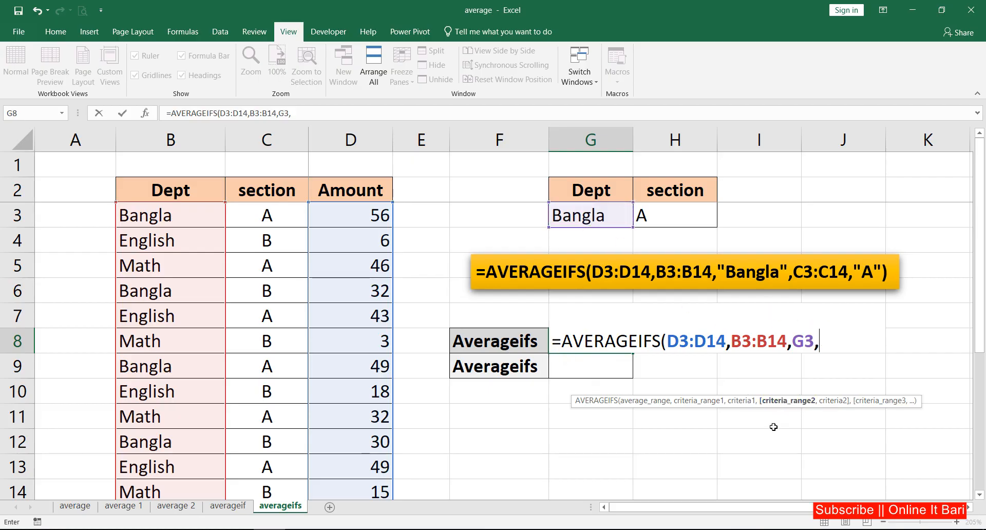
# Step: Complete the G8 formula with C3:C14 as the second criteria range and H3 as its criterion
pyautogui.moveTo(271, 214); pyautogui.dragTo(267, 492)
pyautogui.write(',')
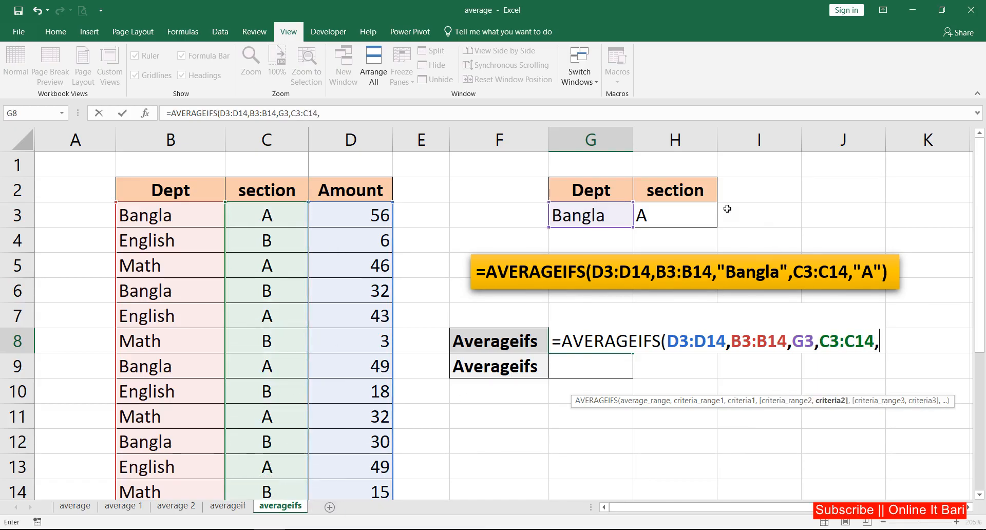
pyautogui.click(676, 212)
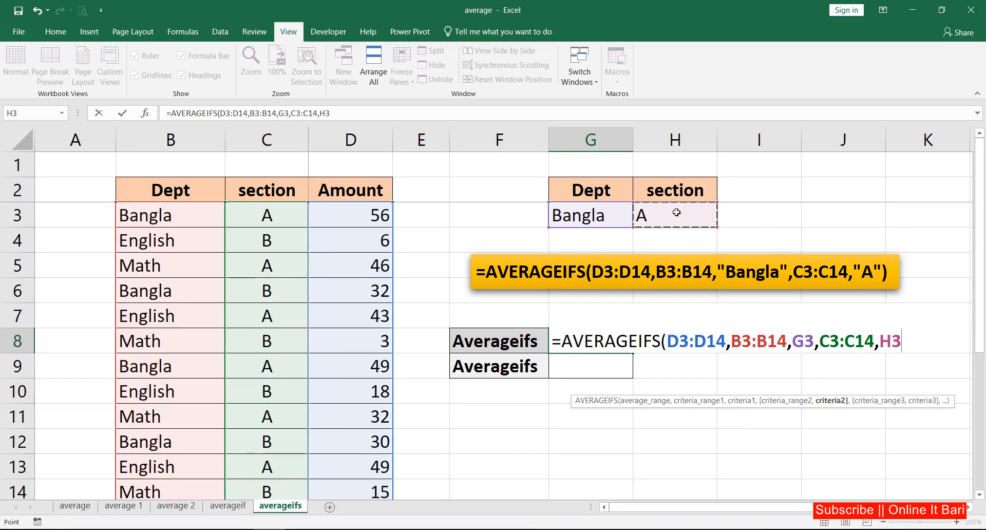
pyautogui.press('Return')
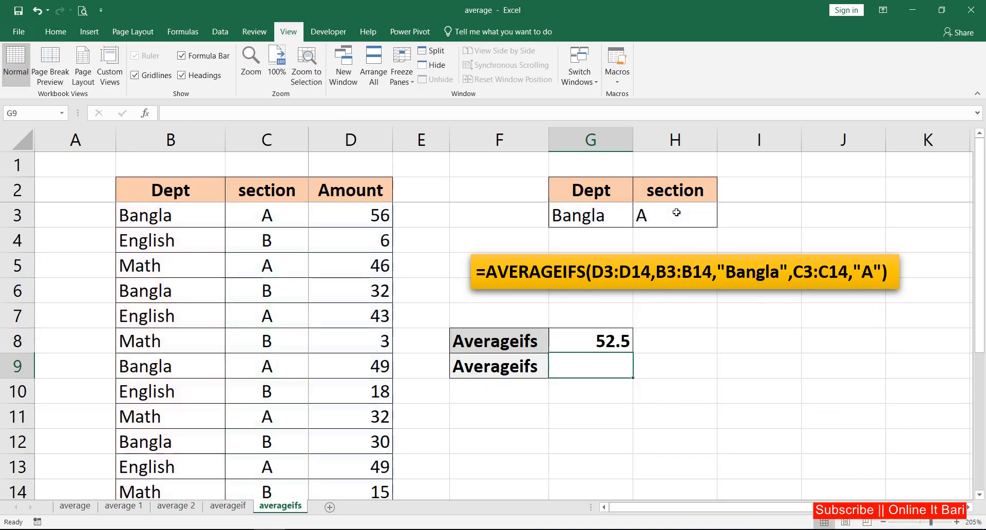
# Step: Test the formula by setting the Dept criterion in G3 to English and the section criterion in H3 to B
pyautogui.click(600, 217)
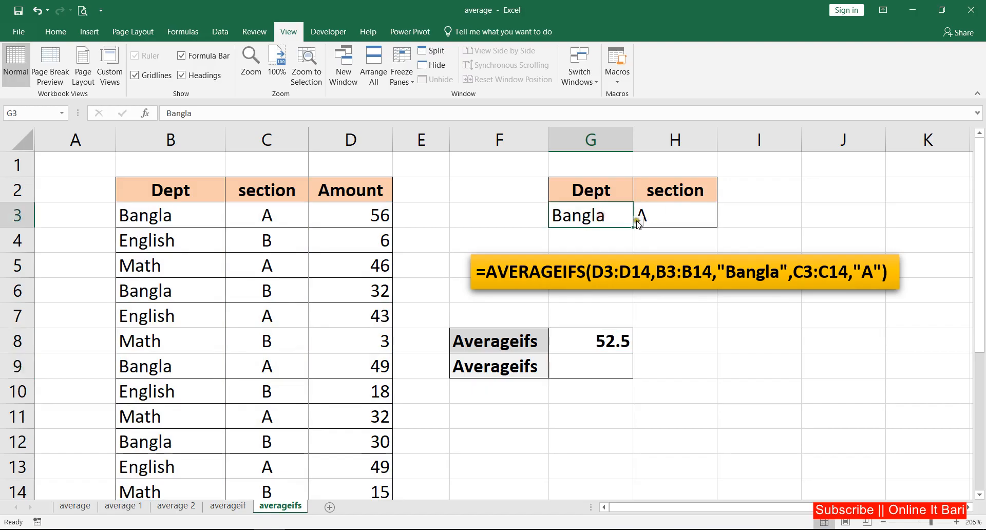
pyautogui.click(638, 221)
pyautogui.click(546, 254)
pyautogui.click(655, 222)
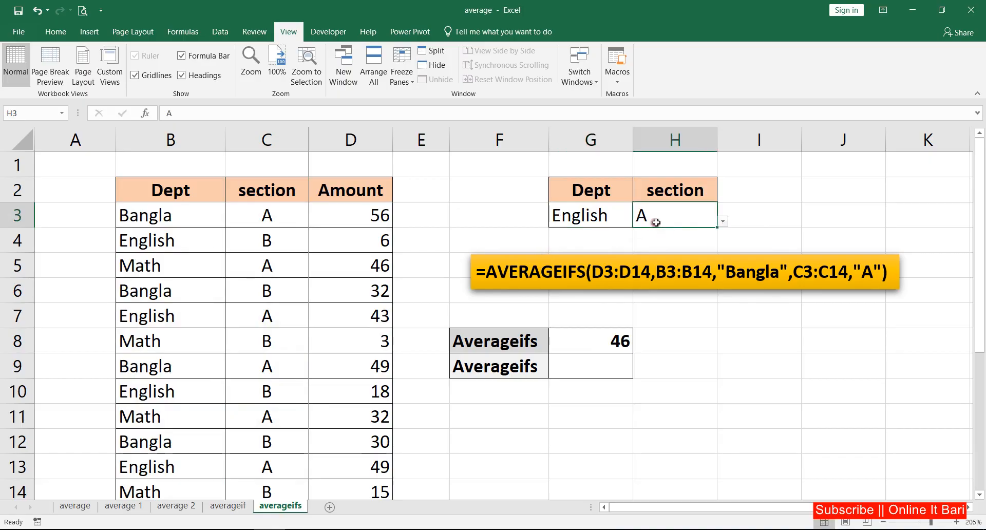
pyautogui.click(605, 216)
pyautogui.click(678, 219)
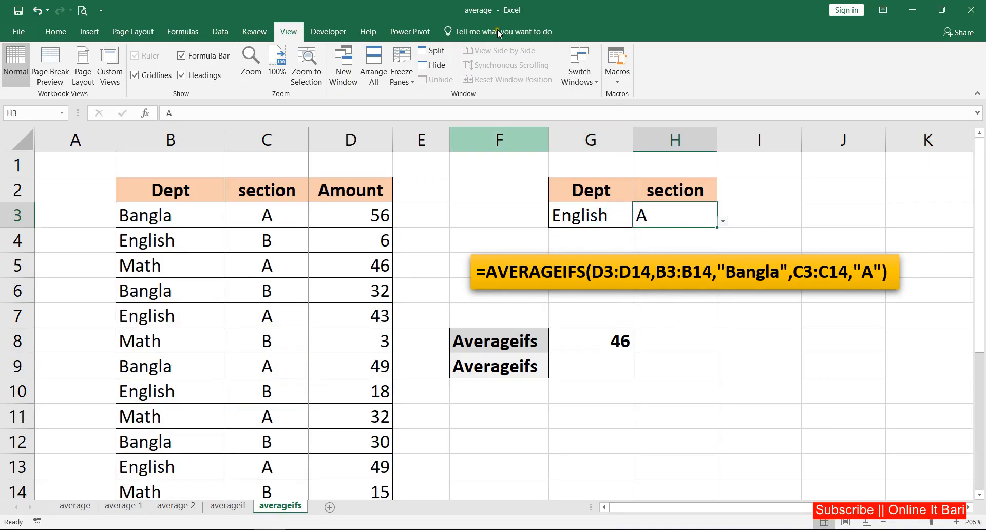
pyautogui.click(724, 222)
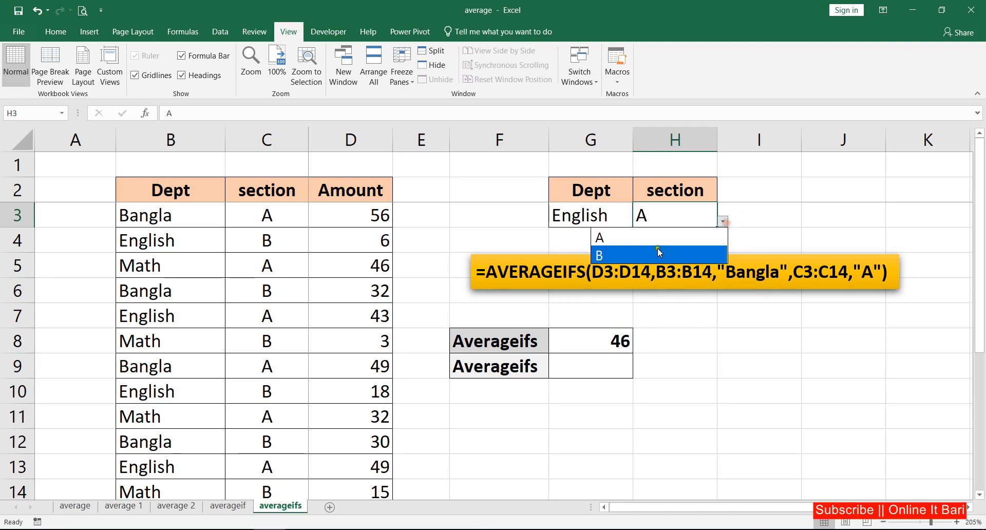
pyautogui.click(658, 249)
# Step: Set the Dept criterion in G3 to Math and the section criterion in H3 to A
pyautogui.click(601, 214)
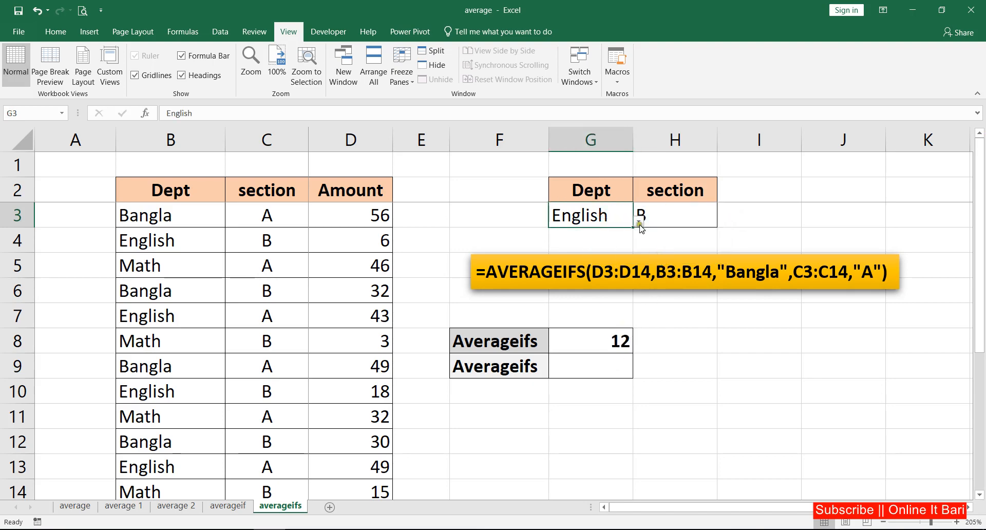
pyautogui.click(638, 221)
pyautogui.click(529, 273)
pyautogui.click(669, 221)
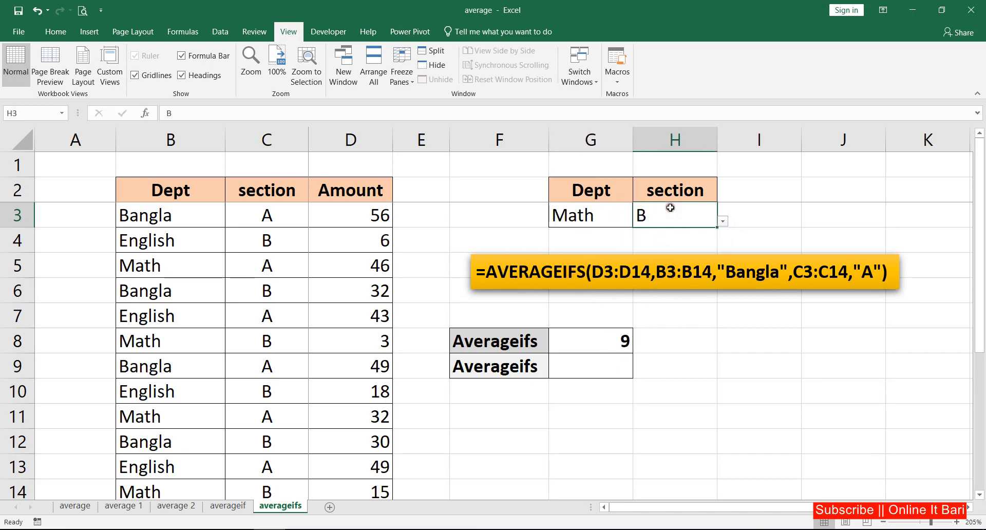
pyautogui.click(723, 222)
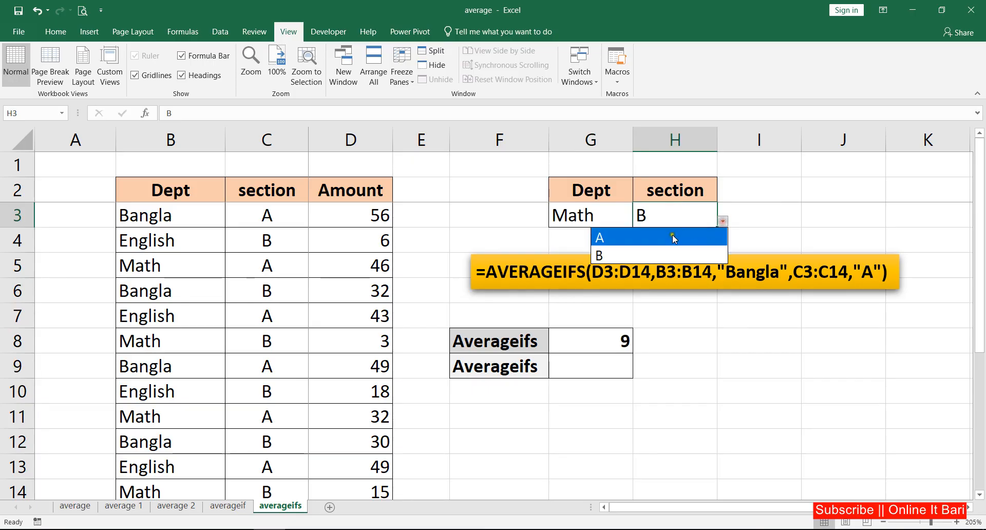
pyautogui.click(662, 239)
# Step: Start a second AVERAGEIFS formula in cell G9
pyautogui.click(583, 368)
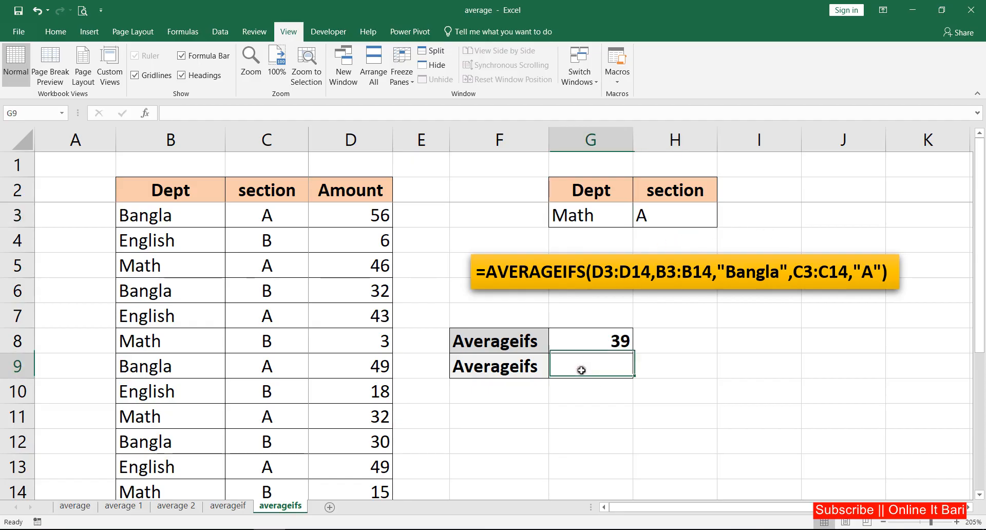
pyautogui.click(586, 215)
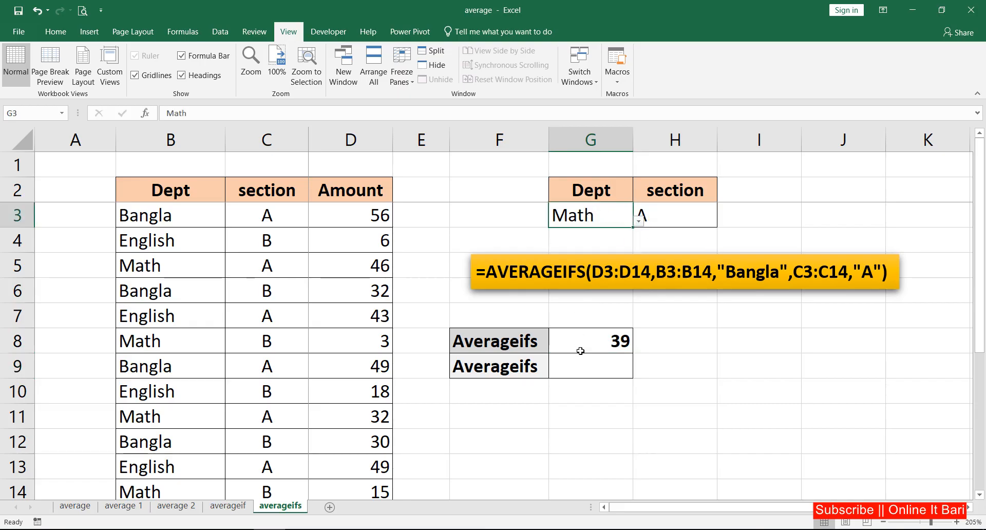
pyautogui.click(581, 373)
pyautogui.write('=')
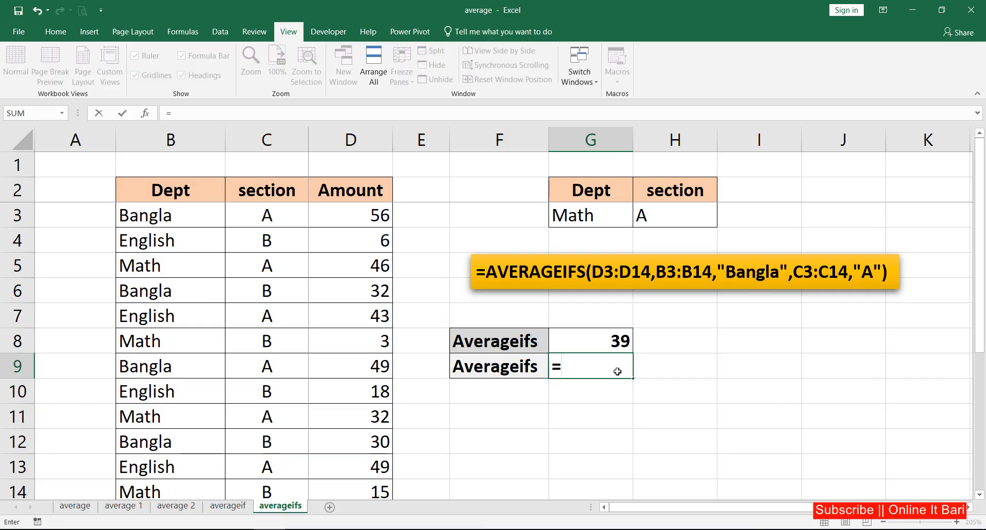
pyautogui.write('if')
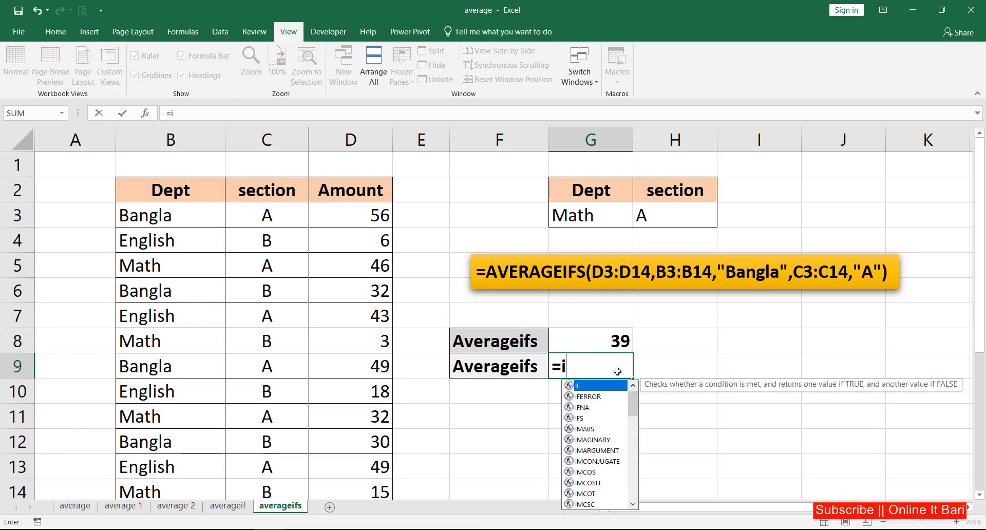
pyautogui.press('BackSpace')
pyautogui.press('BackSpace')
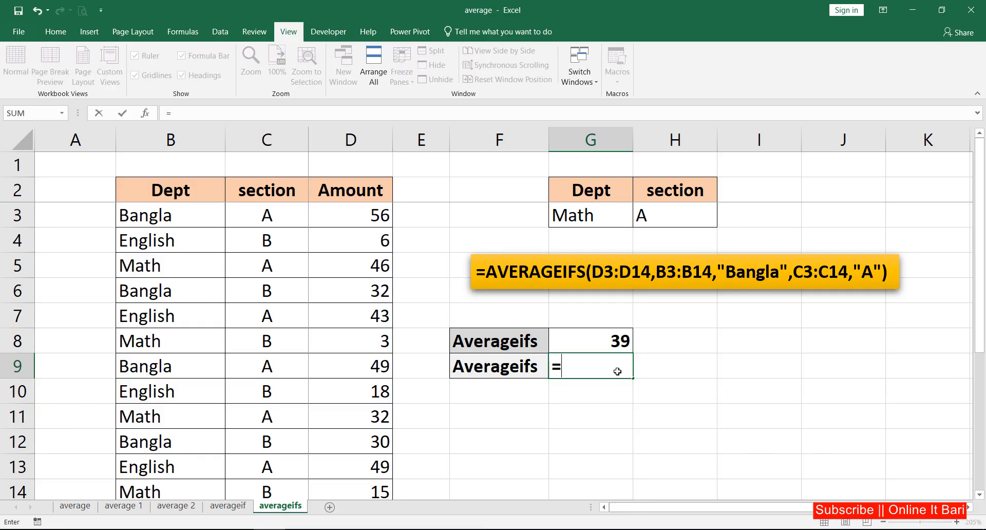
pyautogui.write('avera')
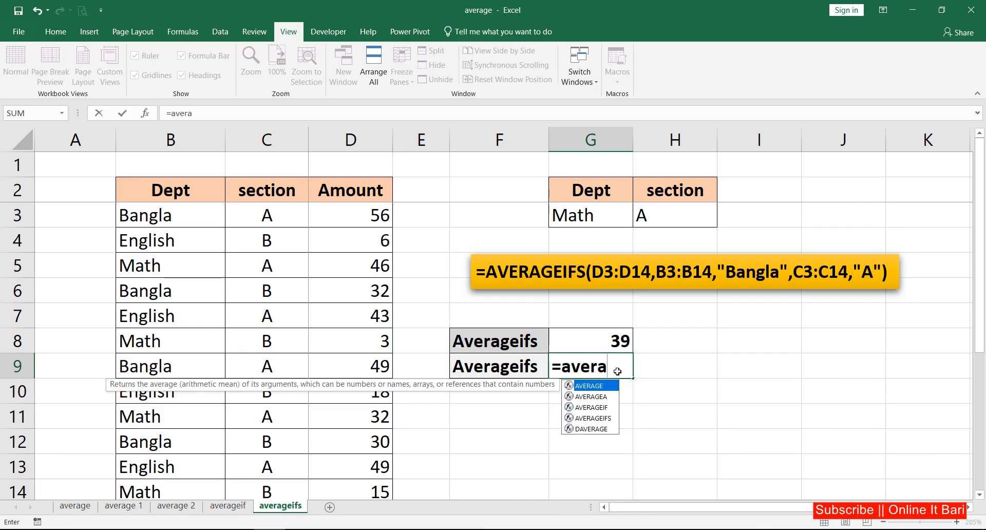
pyautogui.press('Down')
pyautogui.press('Down')
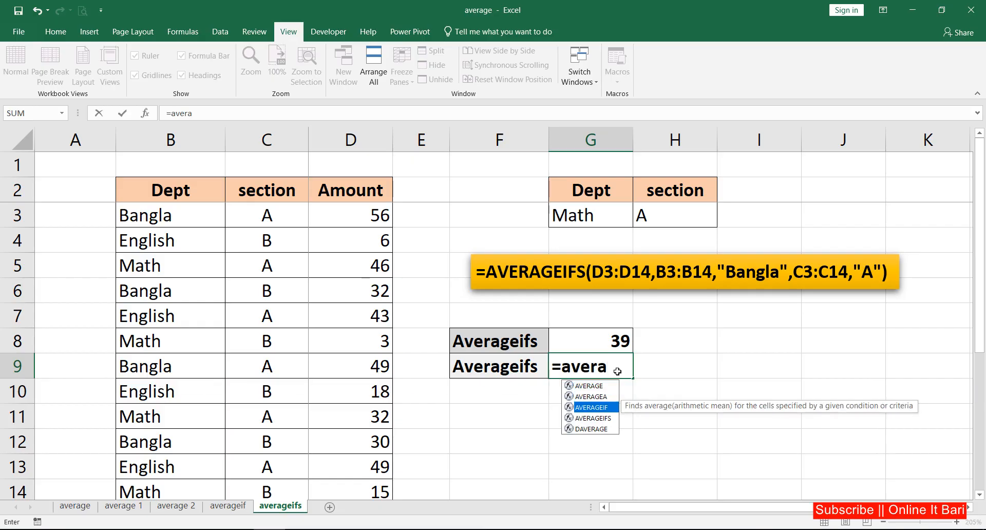
pyautogui.press('Down')
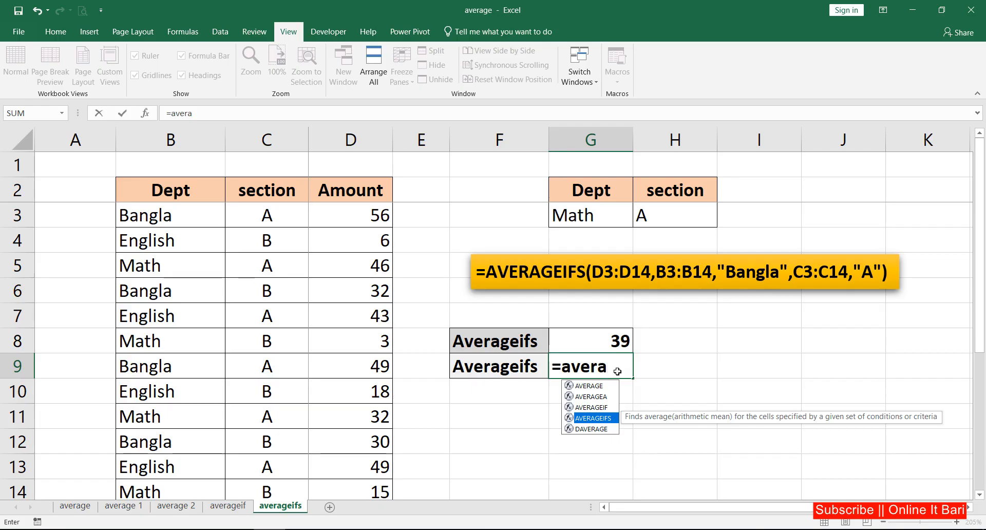
pyautogui.press('Tab')
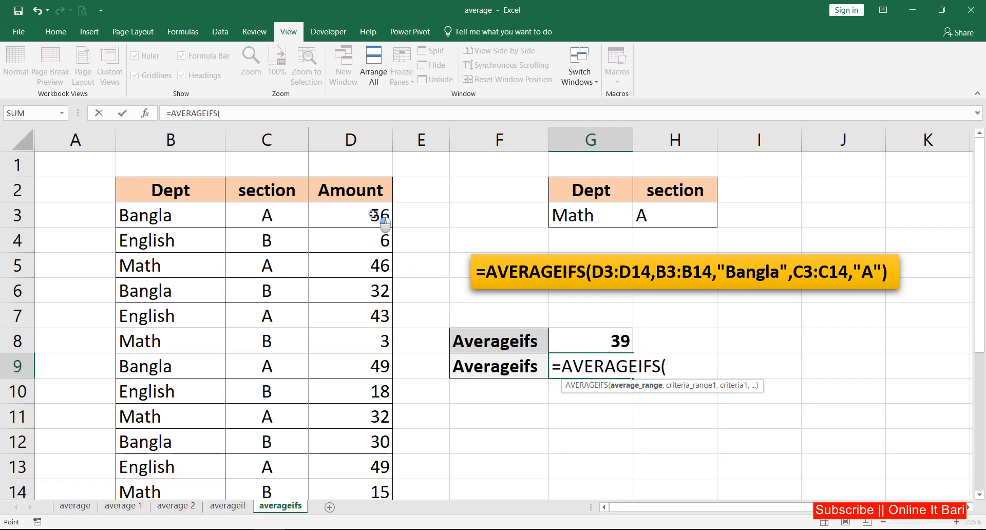
# Step: Use D3:D14 as the average range and B3:B14 as the first criteria range in the G9 formula
pyautogui.moveTo(379, 216); pyautogui.dragTo(374, 487)
pyautogui.write(',')
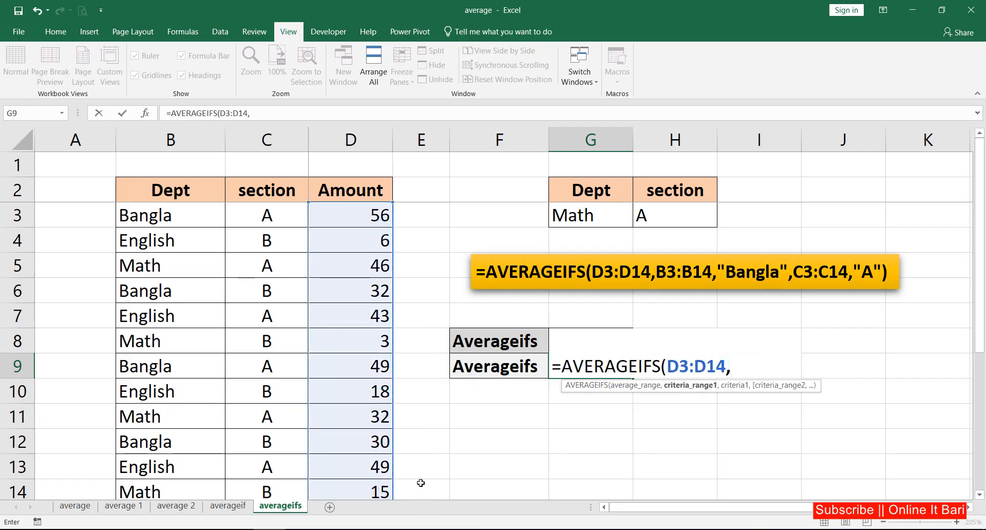
pyautogui.moveTo(147, 215); pyautogui.dragTo(150, 486)
pyautogui.write(',')
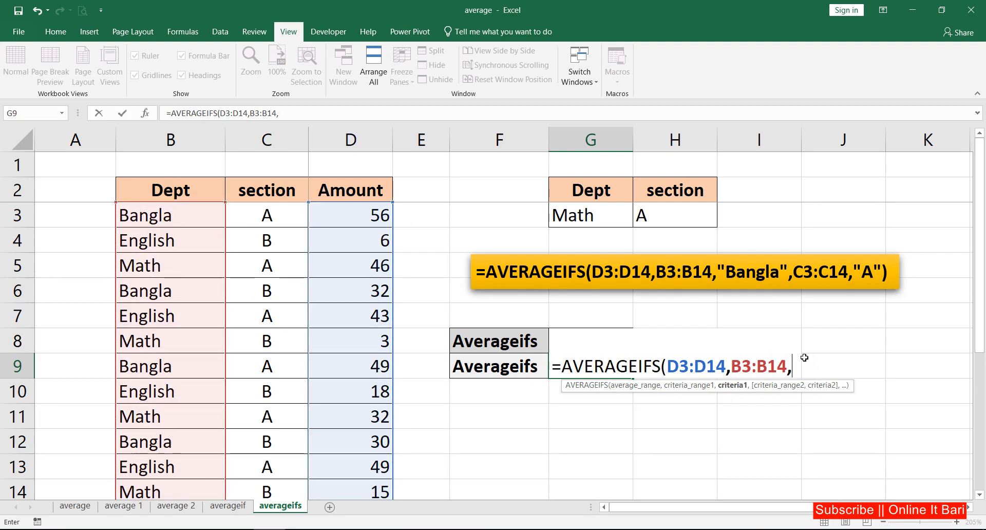
pyautogui.write('"Ba')
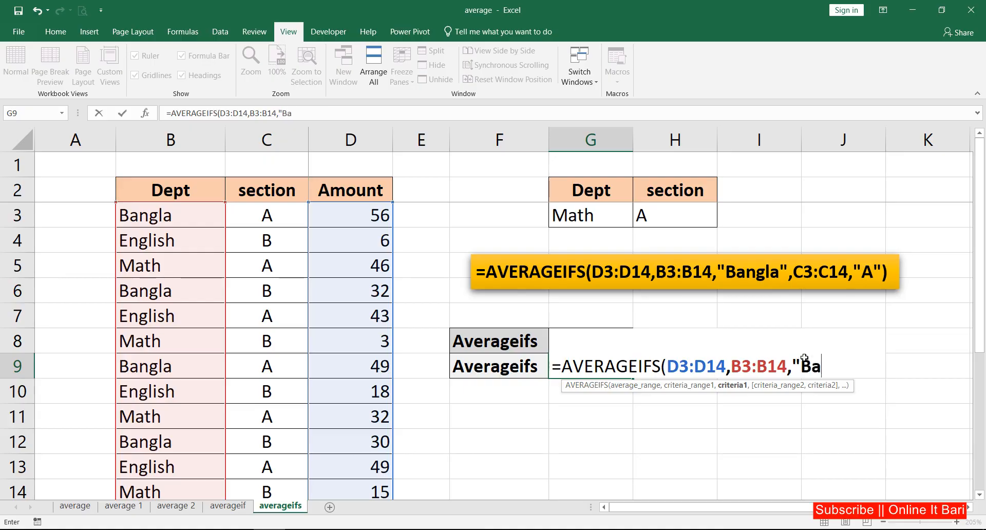
# Step: Enter the text "English" directly as the first criterion of the G9 formula
pyautogui.press('BackSpace')
pyautogui.press('BackSpace')
pyautogui.write('Englis')
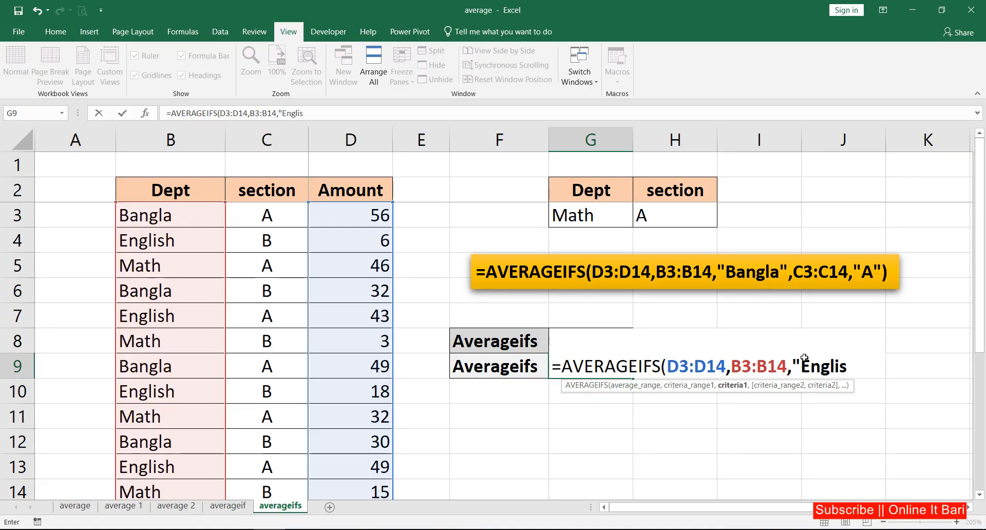
pyautogui.write('h",')
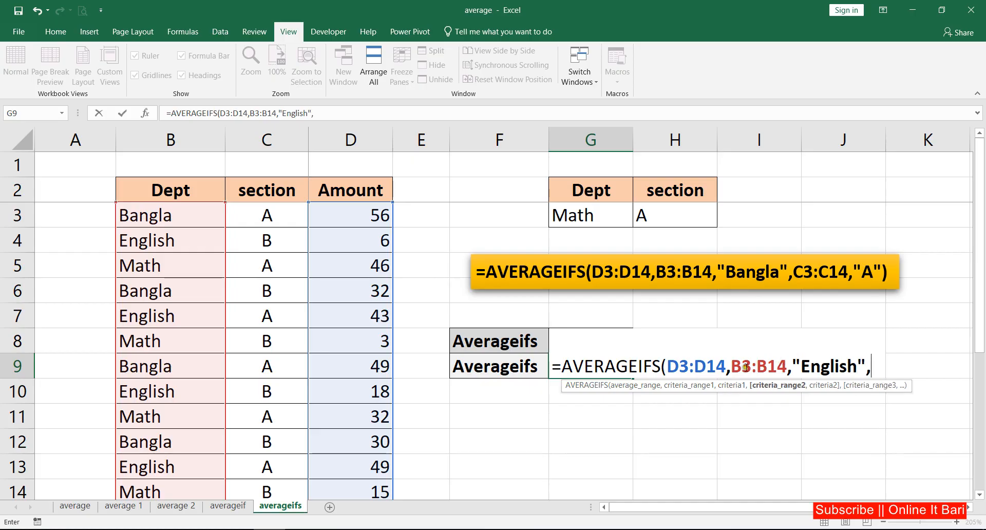
# Step: Complete the G9 formula with C3:C14 as the second criteria range and the text "A" as its criterion
pyautogui.moveTo(263, 218); pyautogui.dragTo(271, 486)
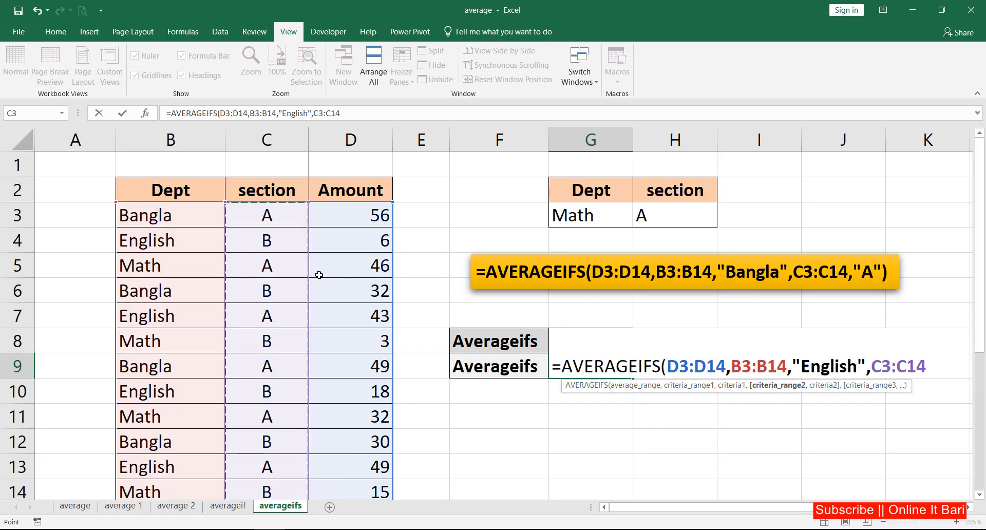
pyautogui.write(',')
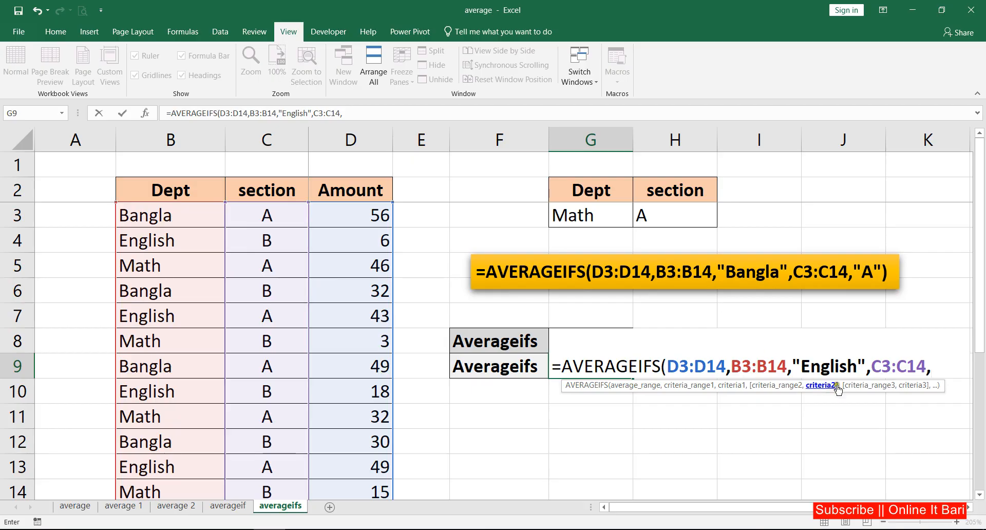
pyautogui.write('"A')
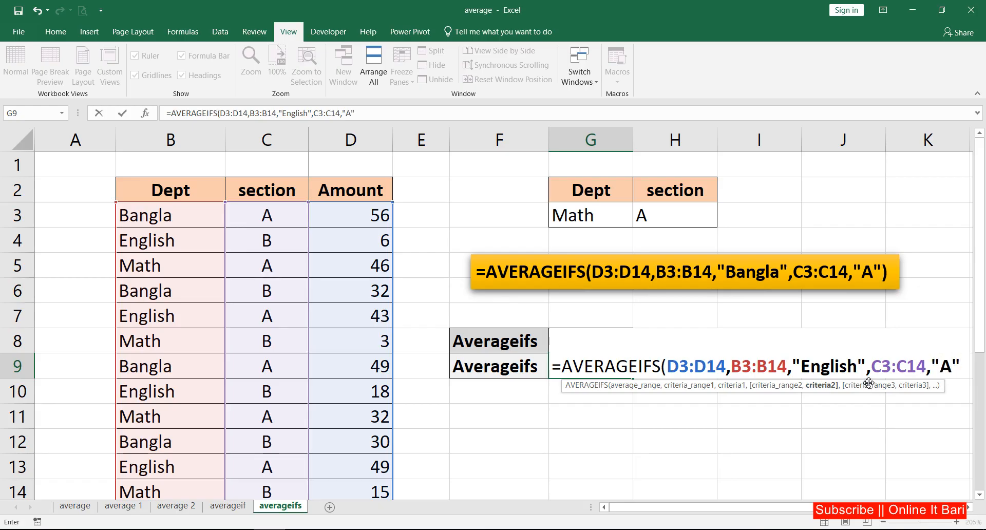
pyautogui.press('Return')
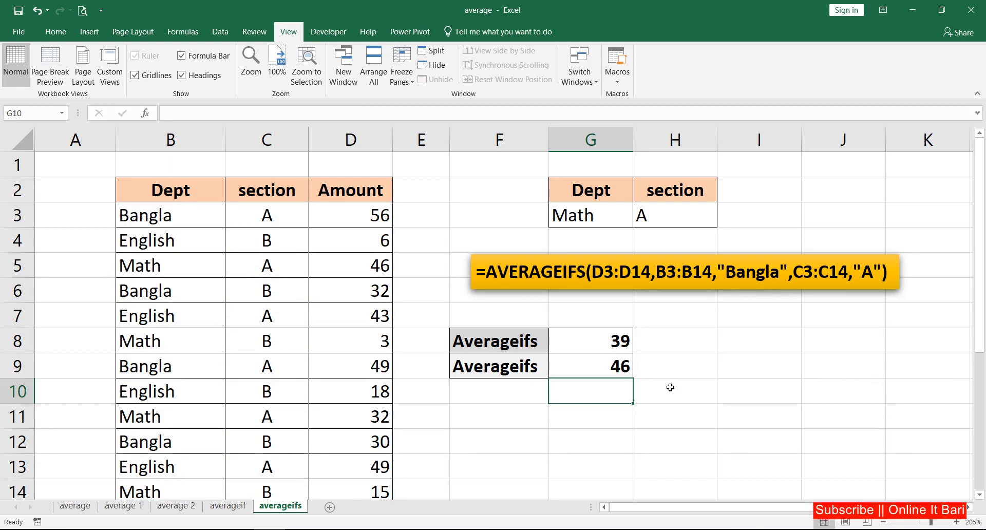
# Step: Review the completed AVERAGEIFS formula of cell G9 and its typed text criteria
pyautogui.click(625, 370)
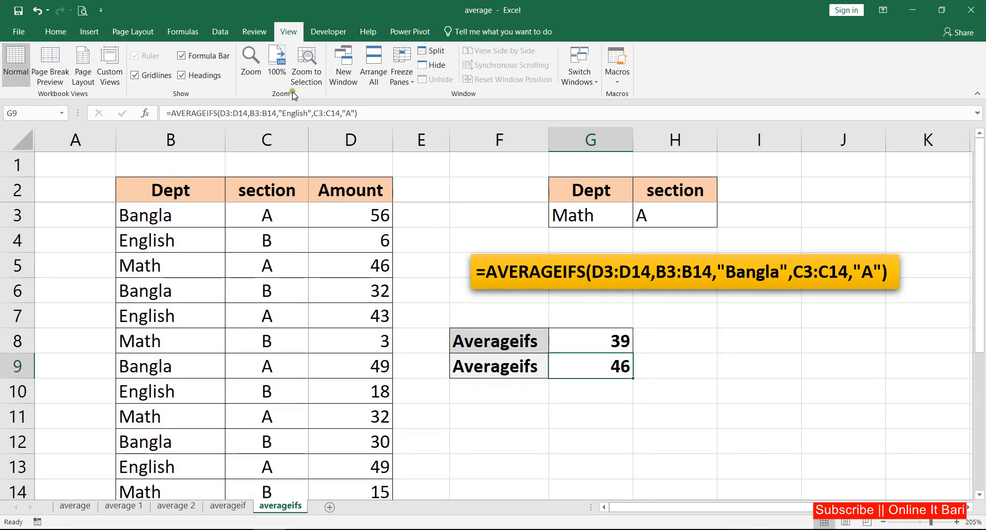
pyautogui.hotkey('ctrl', '1')
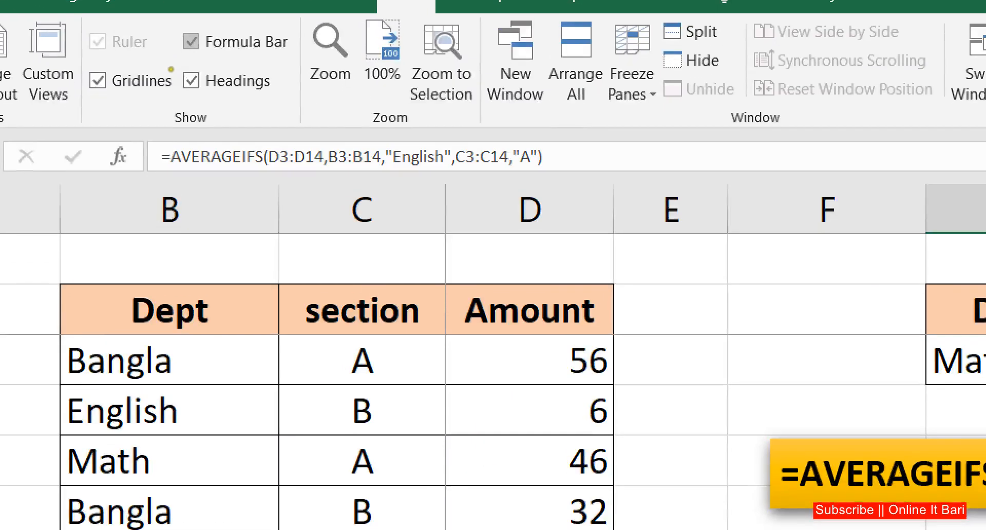
pyautogui.click(177, 99)
pyautogui.moveTo(169, 116)
pyautogui.mouseDown()
pyautogui.moveTo(135, 145)
pyautogui.moveTo(591, 175)
pyautogui.moveTo(149, 78)
pyautogui.mouseUp()
pyautogui.press('Escape')
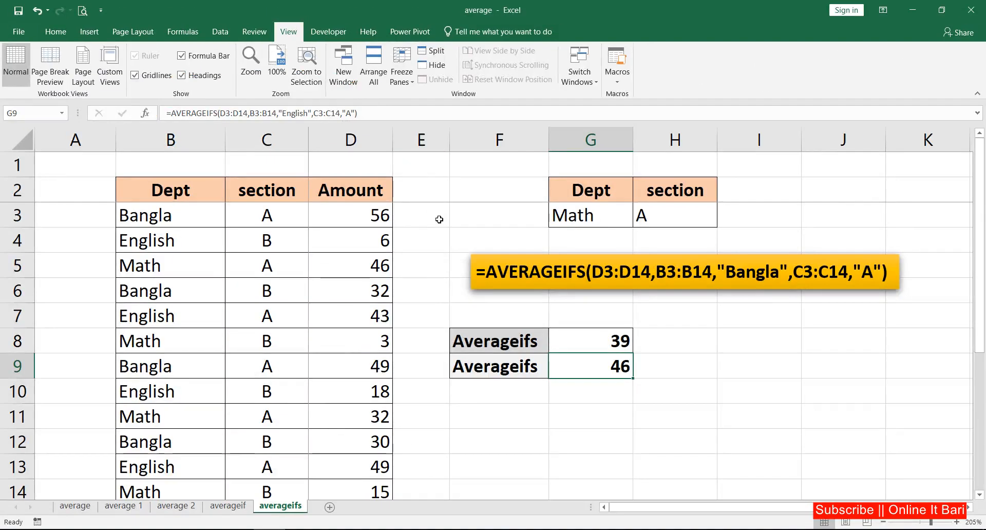